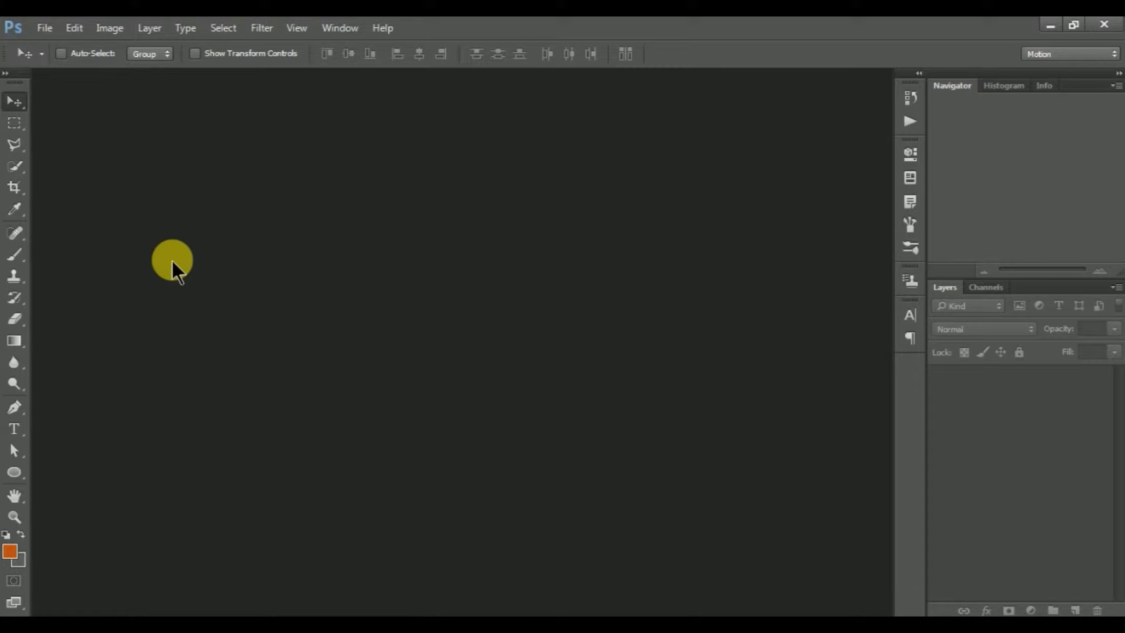
Step: Open the portrait image _c275a4d6-81e5-11e8-bd7f-aad8d1b78451 from the Photos folder
left_click(12, 282)
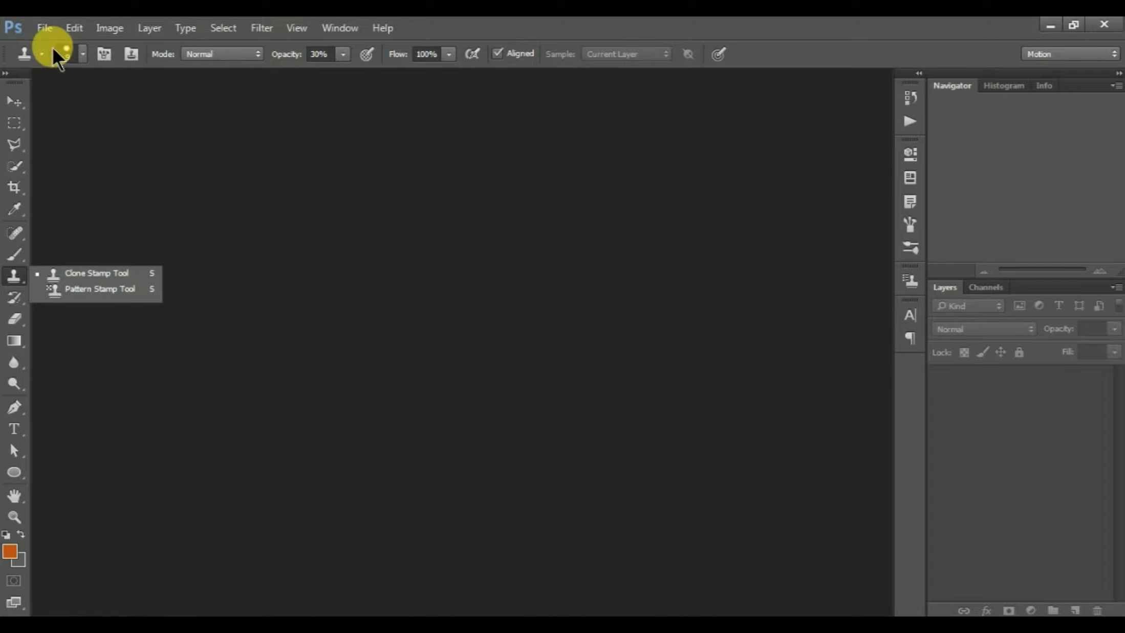
left_click(45, 27)
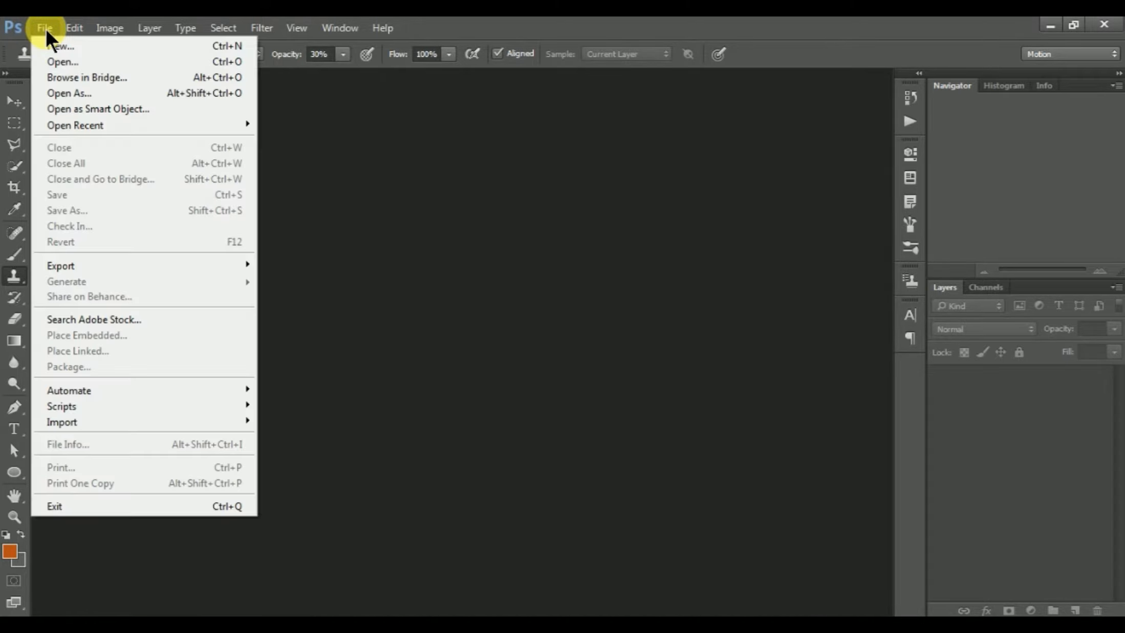
left_click(89, 63)
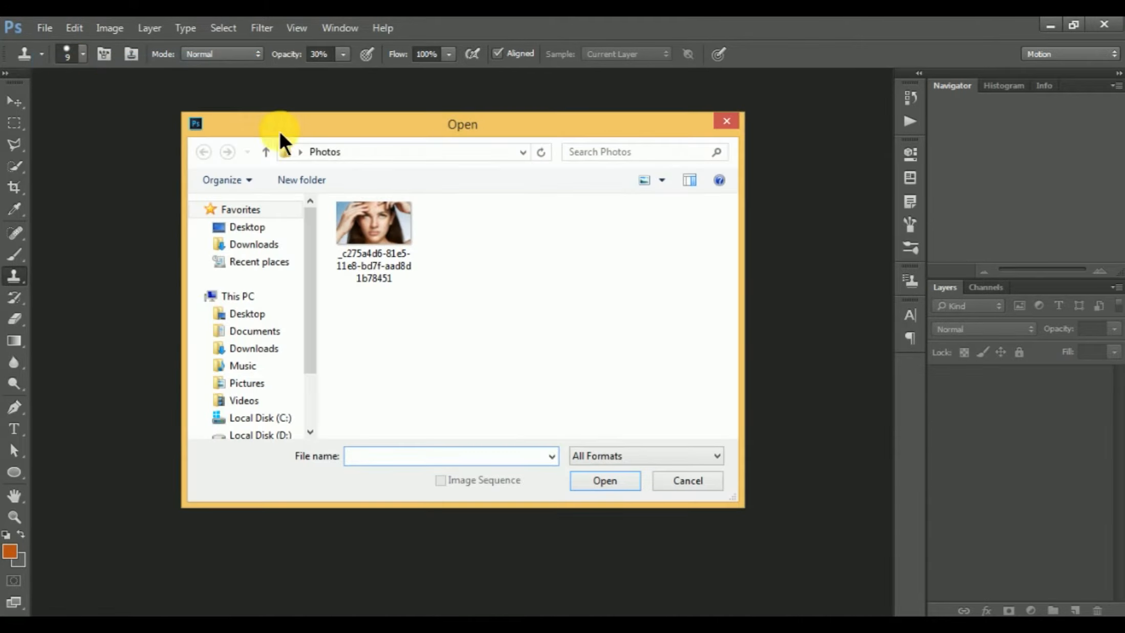
left_click(378, 227)
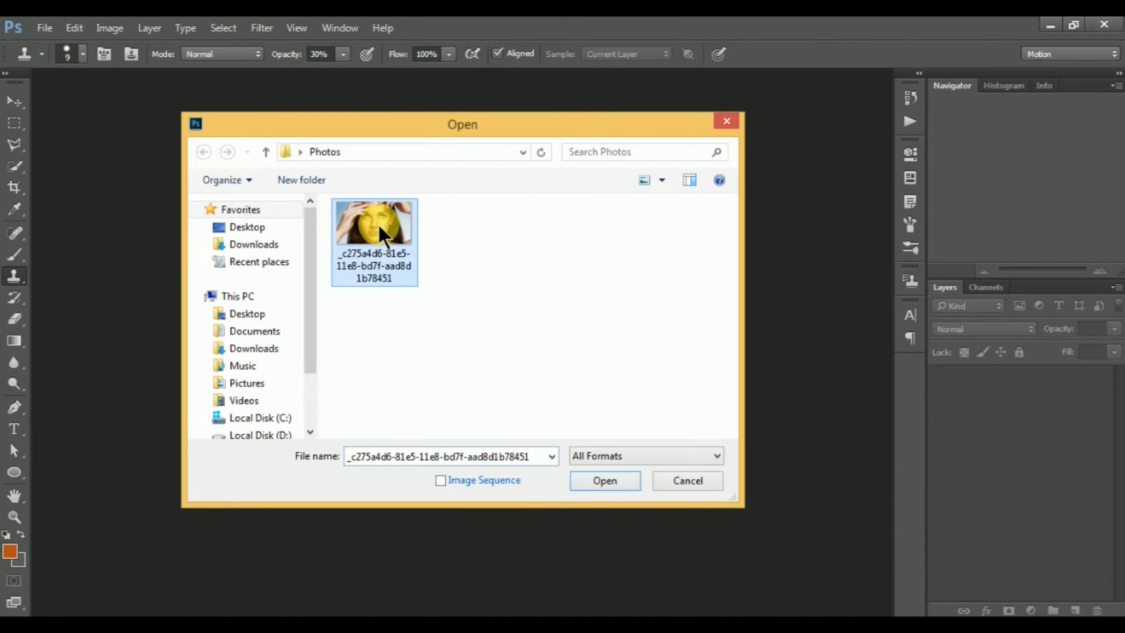
left_click(610, 478)
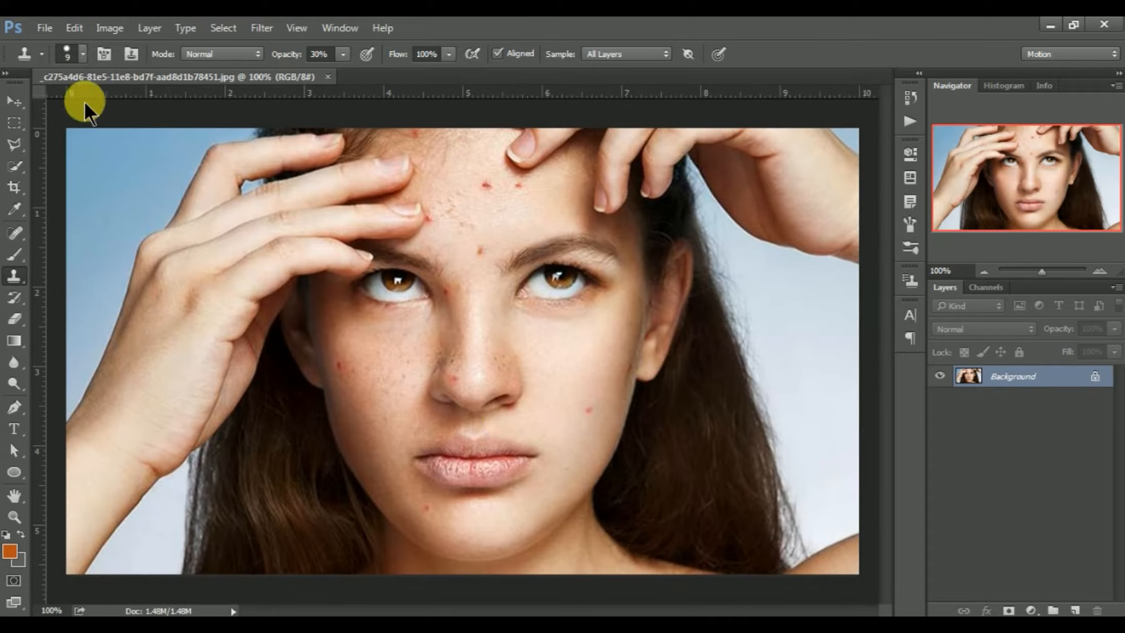
Step: Activate the Clone Stamp tool and set its stroke opacity to 50%
left_click(13, 101)
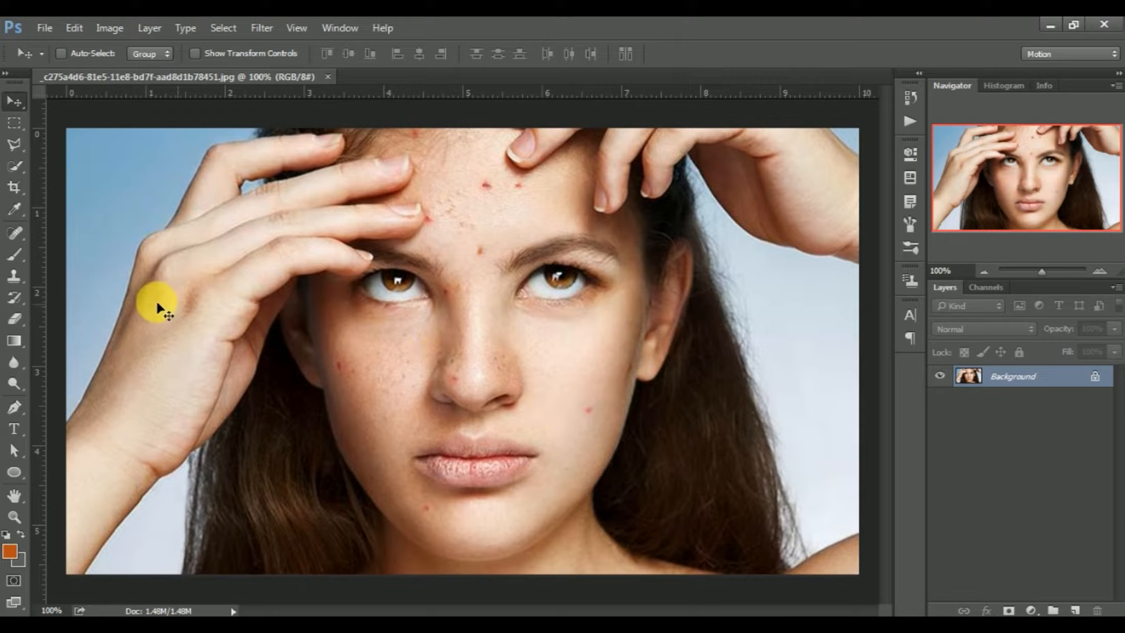
left_click(20, 276)
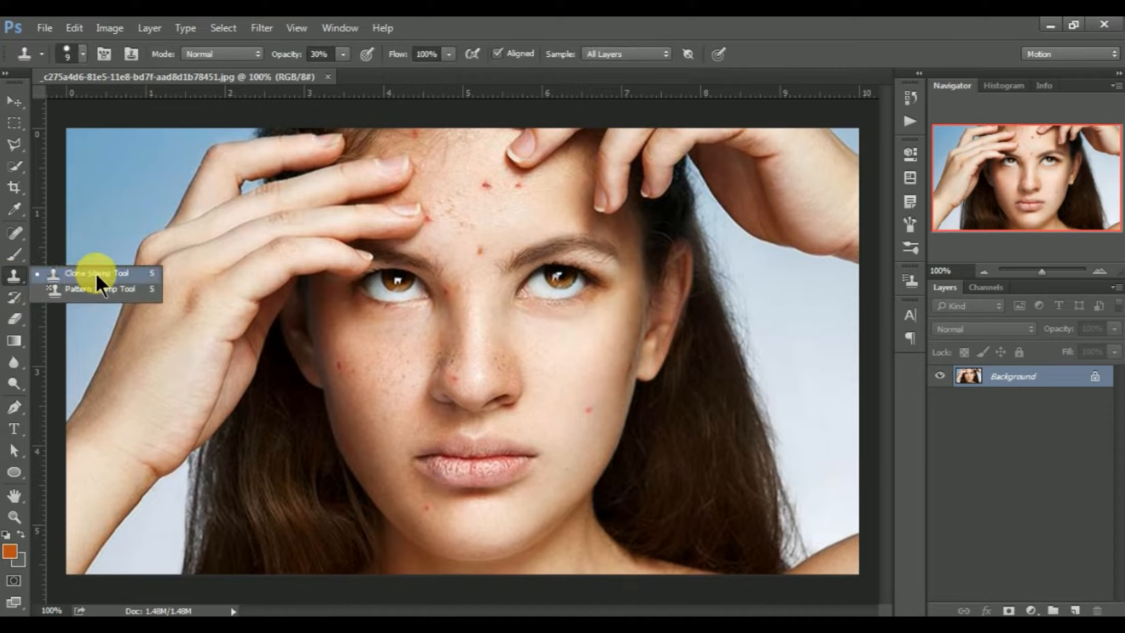
left_click(96, 277)
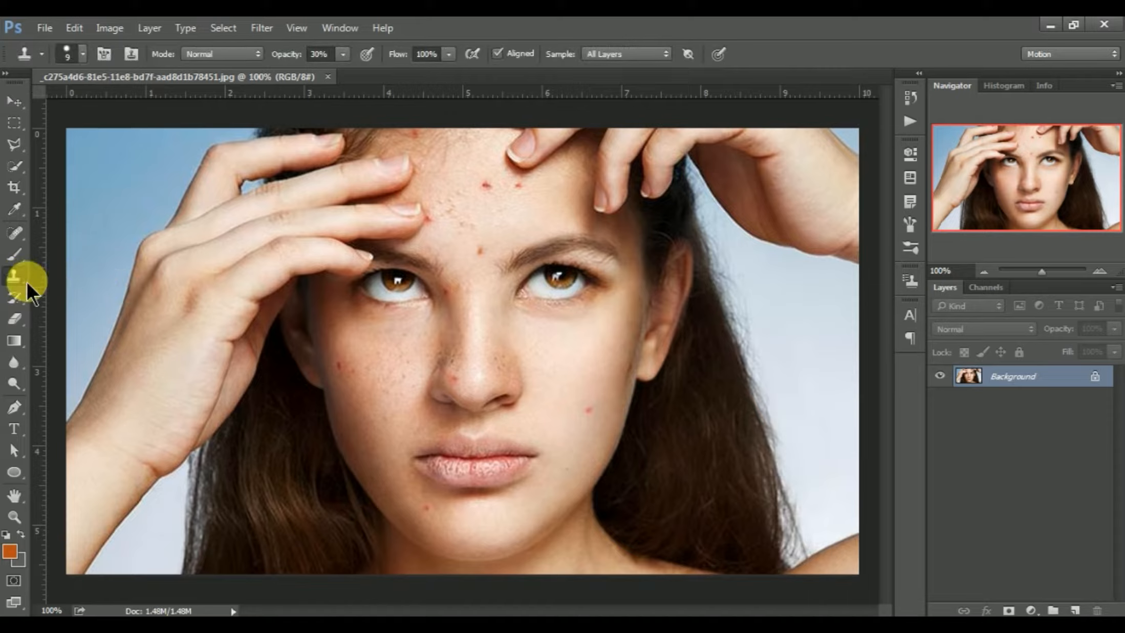
left_click(343, 54)
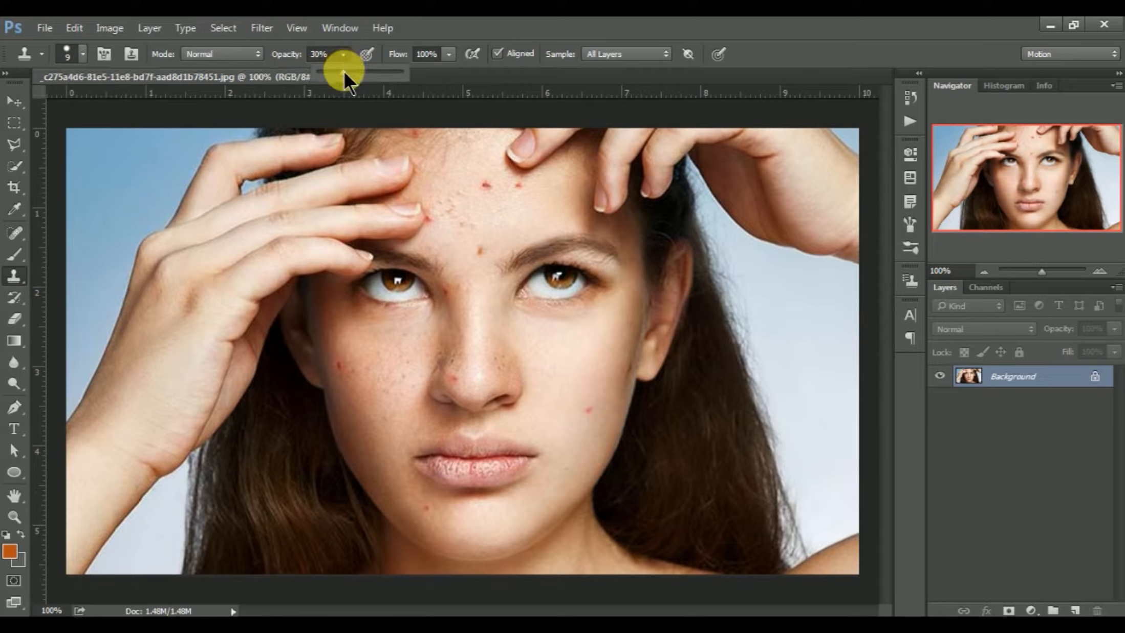
left_click(330, 59)
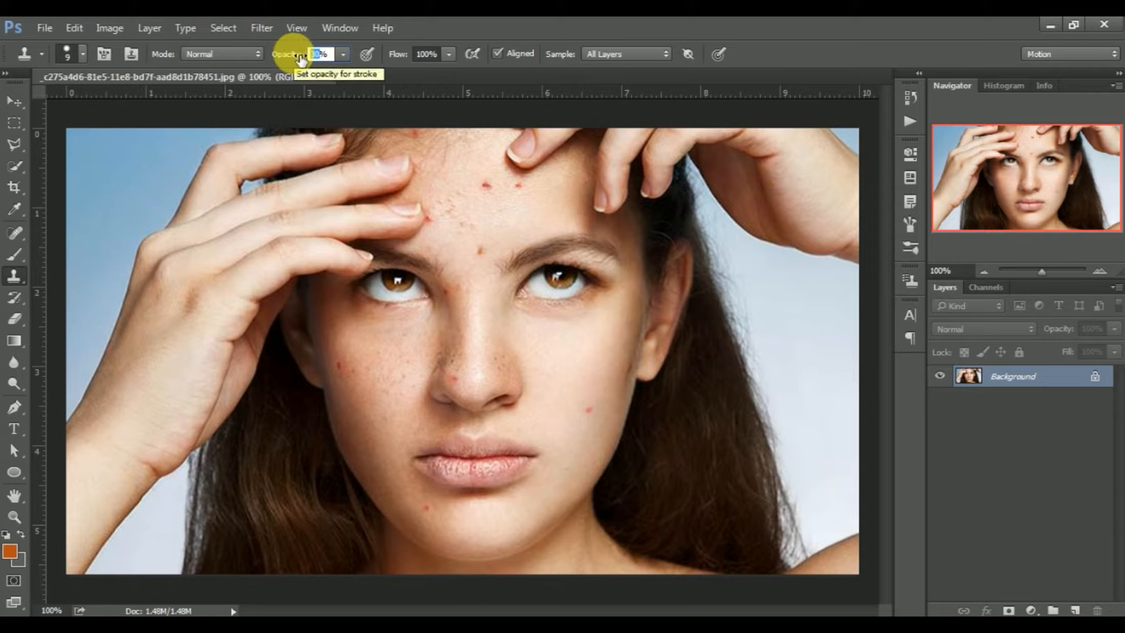
type("50")
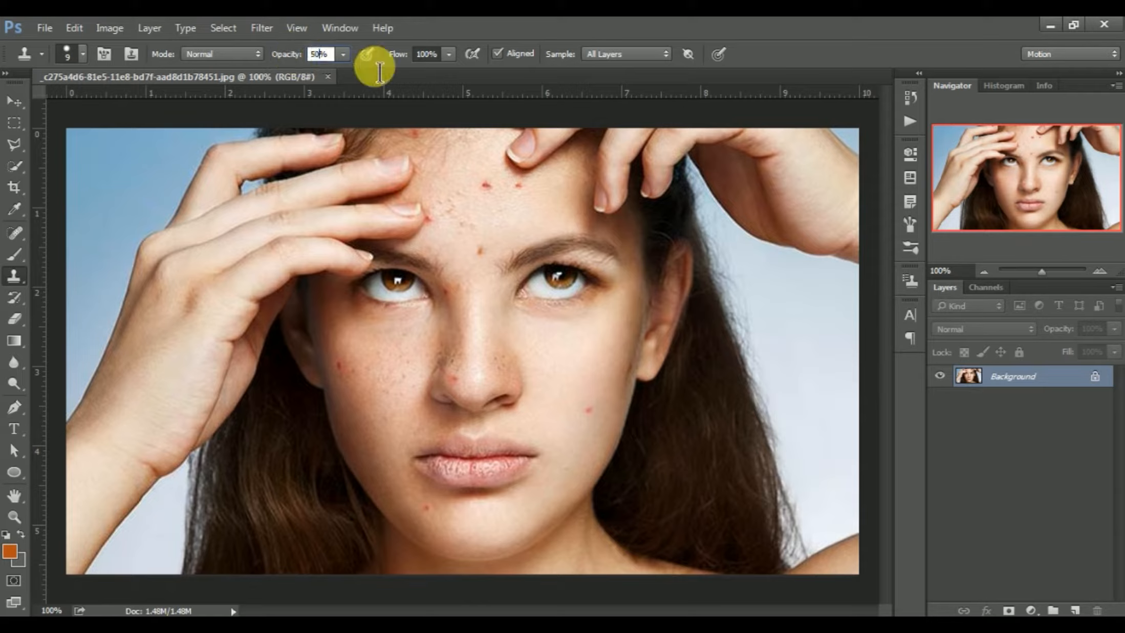
left_click(450, 55)
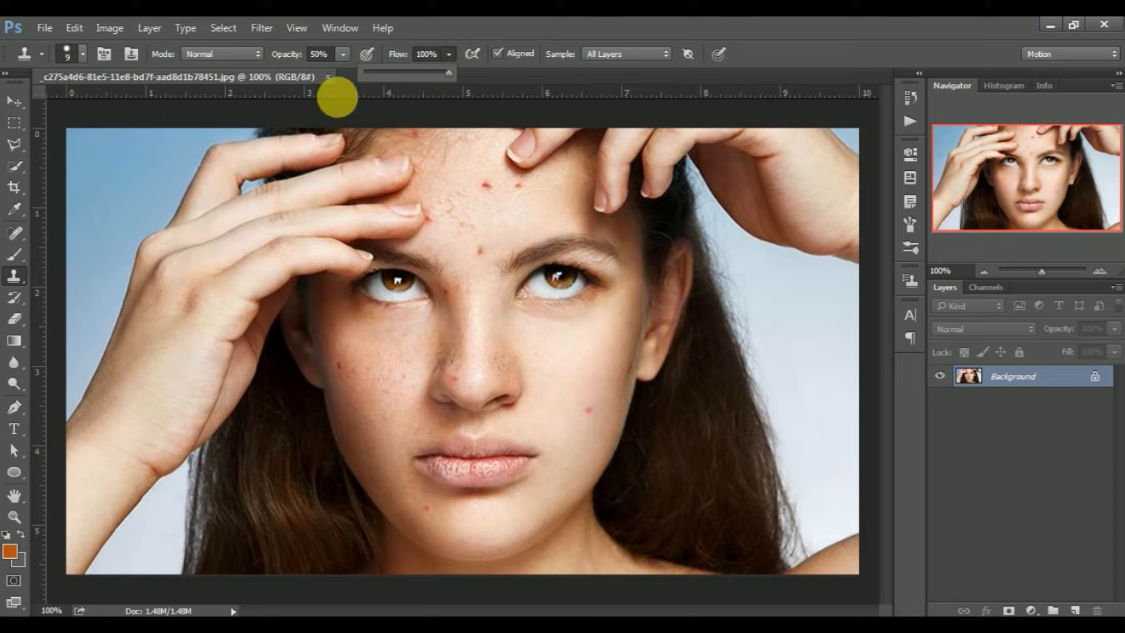
left_click(343, 54)
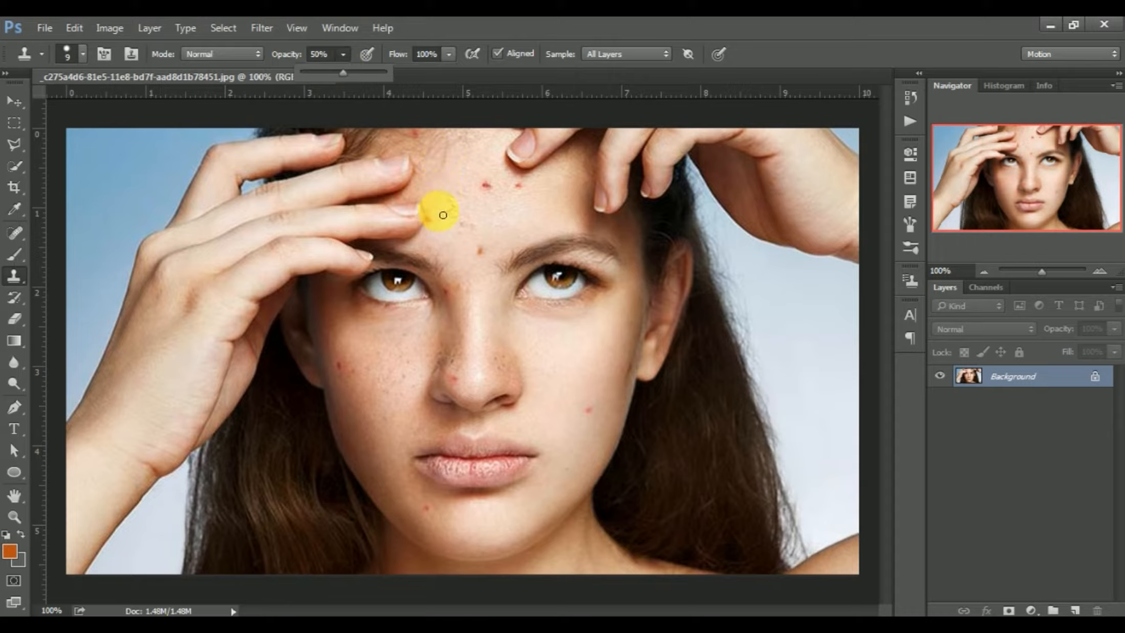
Step: Set the Clone Stamp brush size to 27 px
left_click(82, 49)
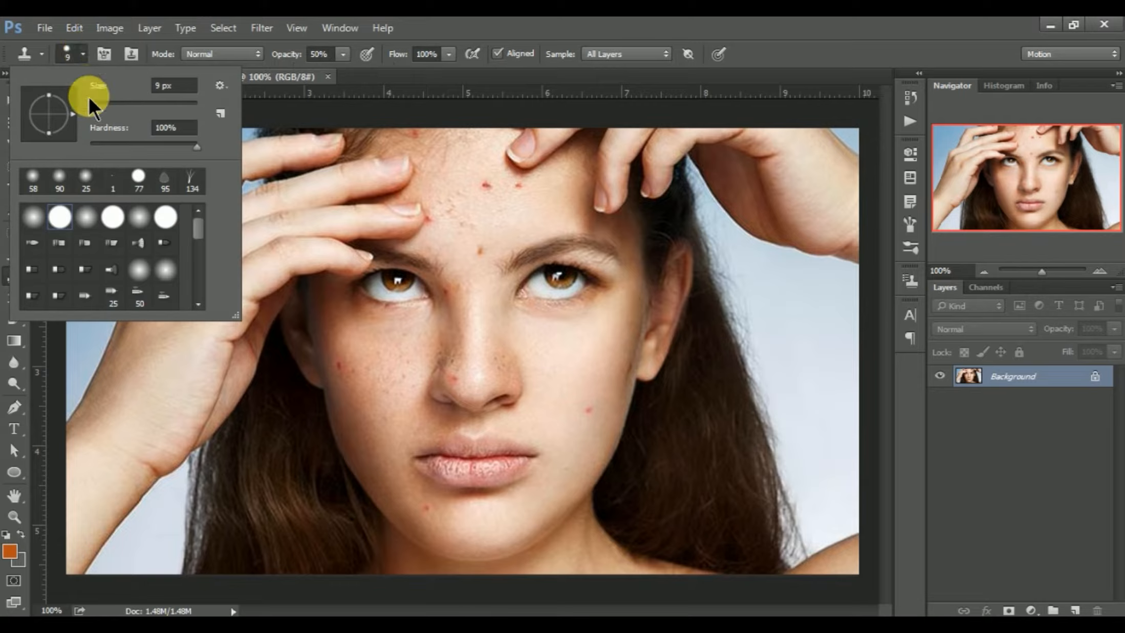
left_click_drag(94, 105, 108, 103)
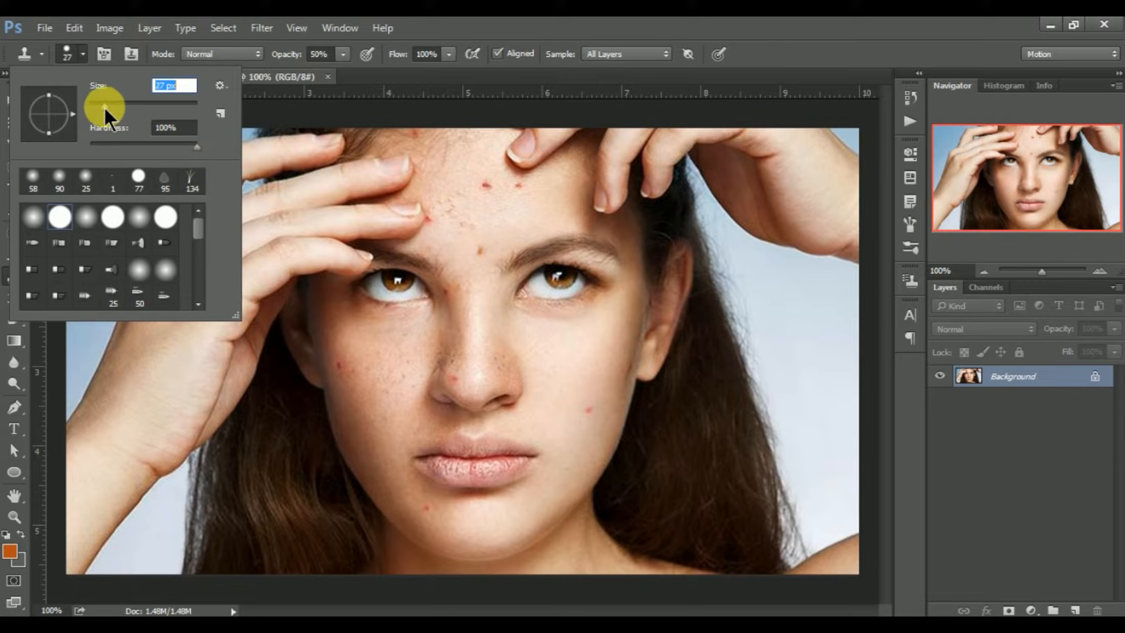
left_click(552, 354)
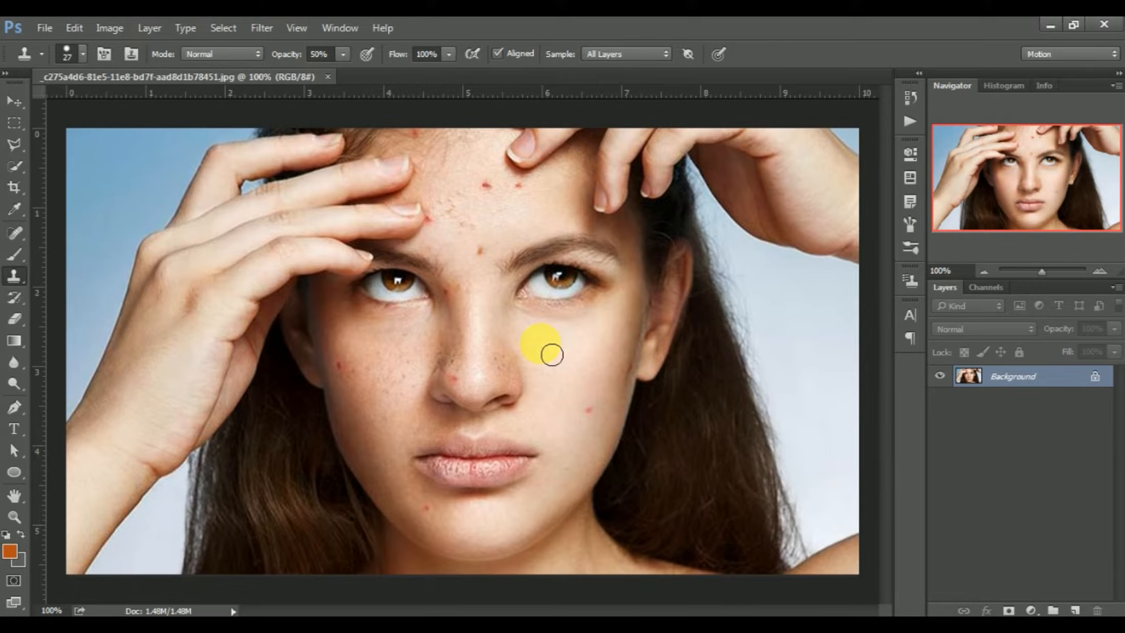
left_click(549, 353)
left_click(565, 269)
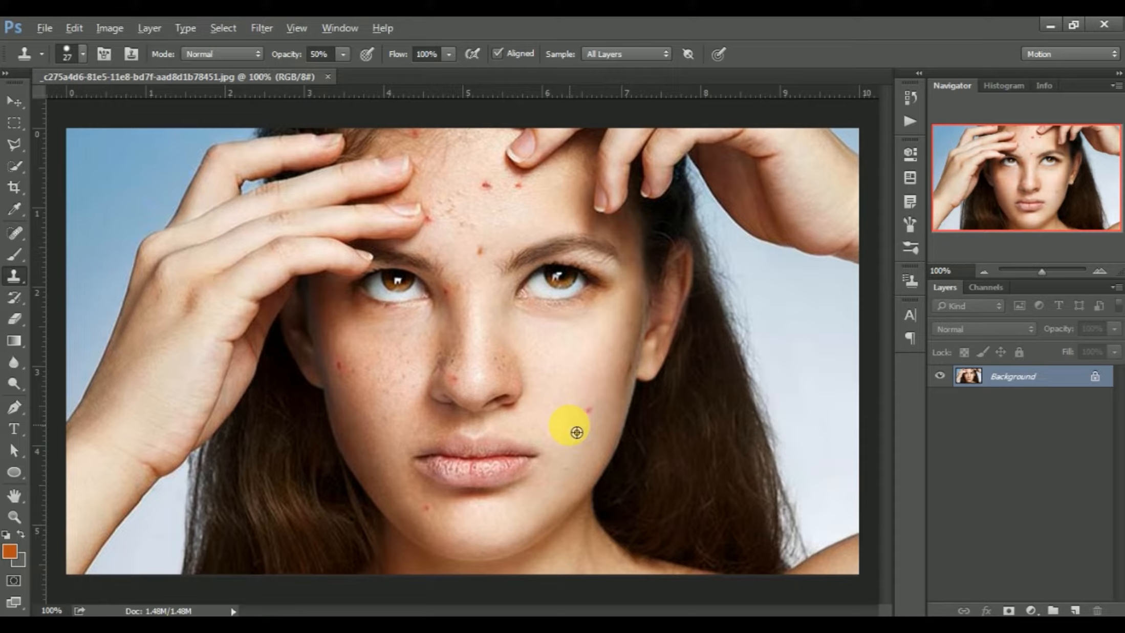
Step: Sample clean skin beside the red spot on the cheek without freckles and clone it over the spot
key("alt")
key("alt")
left_click_drag(581, 436, 598, 421)
left_click(587, 411)
left_click(587, 410)
mouse_move(598, 422)
left_mouse_down()
mouse_move(571, 457)
mouse_move(598, 427)
mouse_move(571, 495)
mouse_move(595, 424)
mouse_move(606, 426)
mouse_move(595, 480)
mouse_move(600, 435)
mouse_move(562, 449)
mouse_move(594, 443)
mouse_move(614, 398)
mouse_move(595, 422)
left_mouse_up()
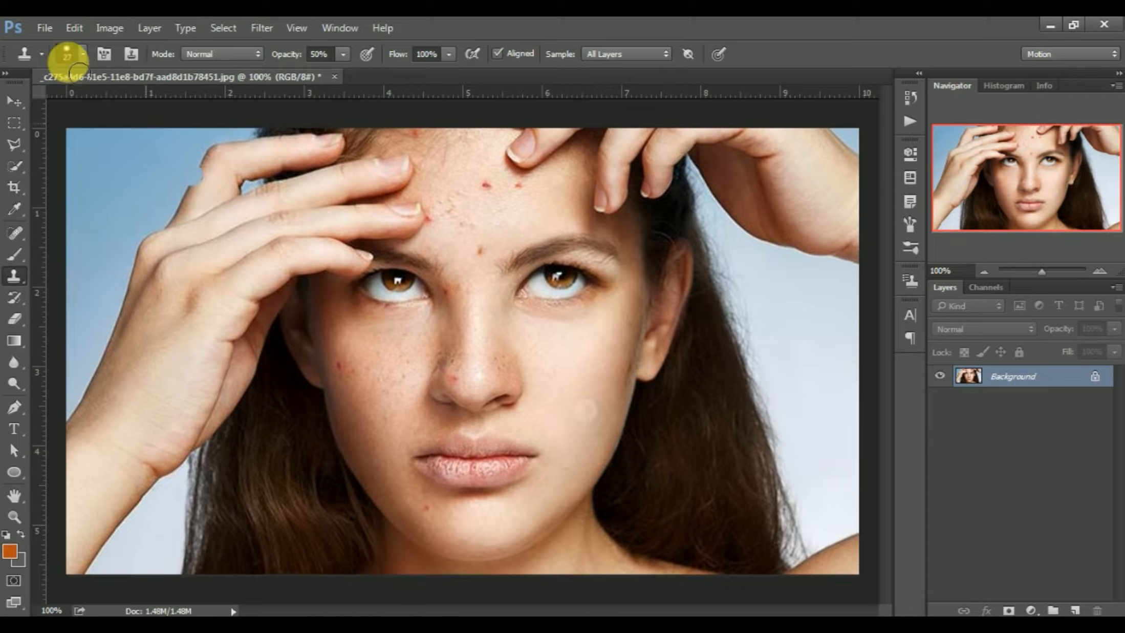
Step: Switch to the soft round brush with 0% hardness and clone again over the hard-edged patch on the cheek to blend it
left_click(84, 54)
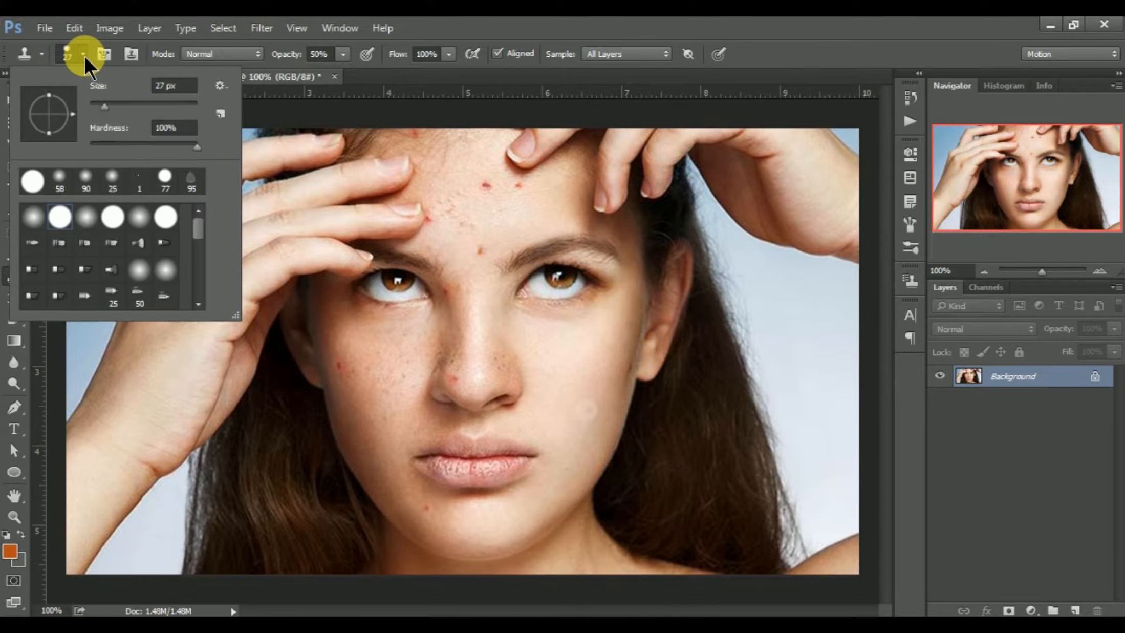
left_click(34, 223)
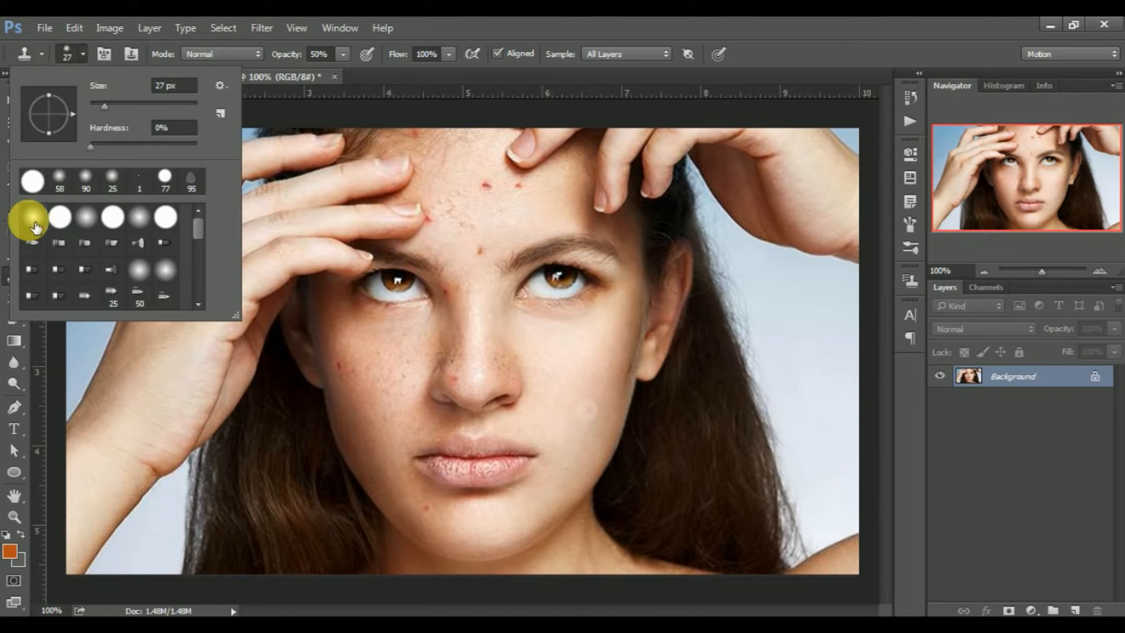
left_click(574, 429)
mouse_move(601, 420)
left_mouse_down()
mouse_move(591, 429)
mouse_move(598, 417)
mouse_move(588, 414)
mouse_move(598, 415)
mouse_move(578, 432)
mouse_move(583, 397)
mouse_move(582, 424)
mouse_move(599, 404)
left_mouse_up()
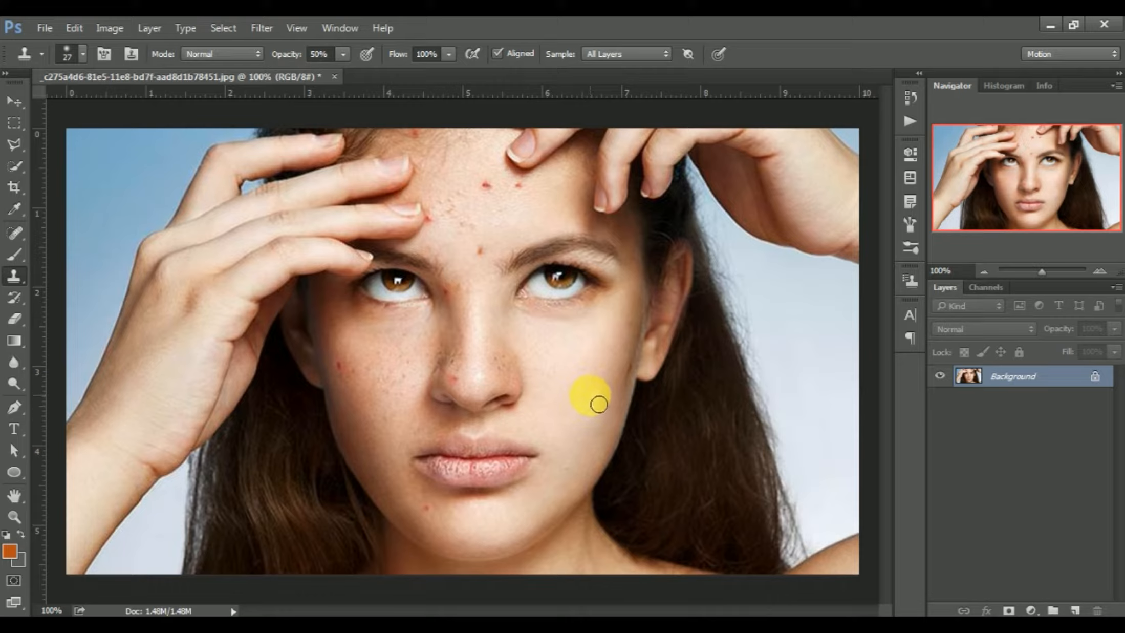
left_click(601, 402)
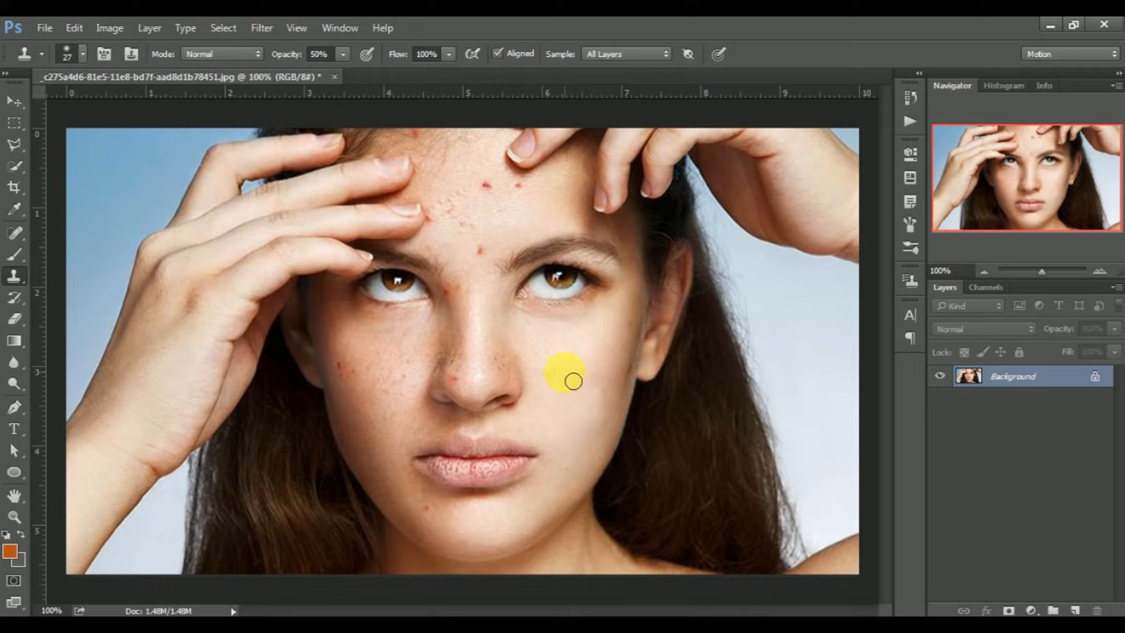
Step: Sample clean skin above the eyebrow and clone it over the spot between the eyebrows
left_click_drag(455, 278, 513, 241)
left_click(513, 241)
left_click(512, 240, "alt")
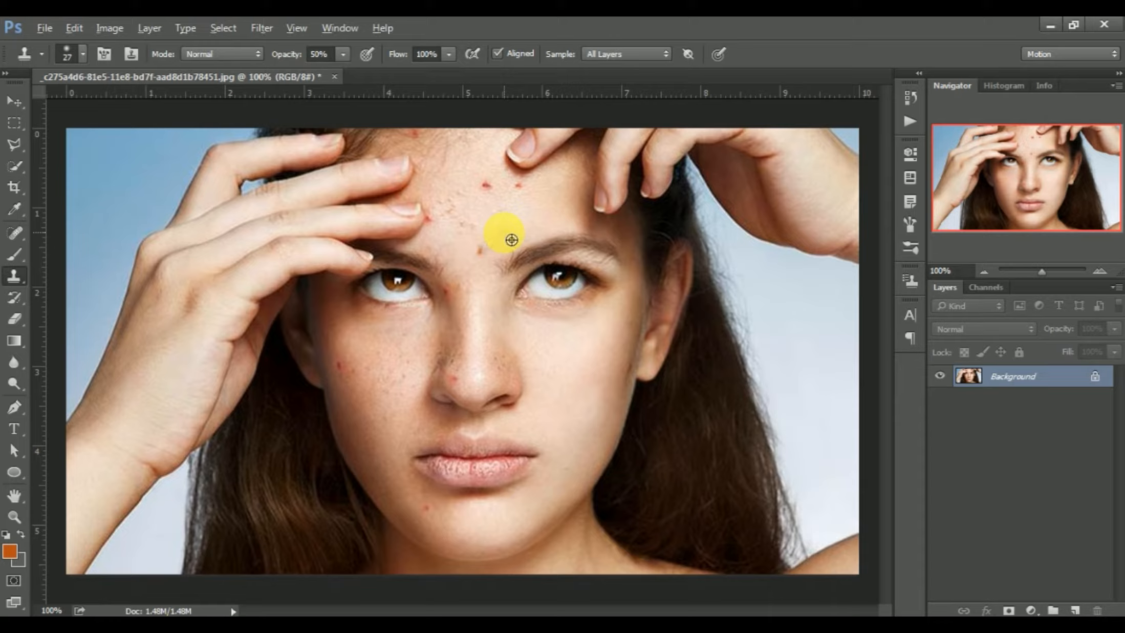
left_click(490, 259)
left_click(489, 260)
left_click(489, 261)
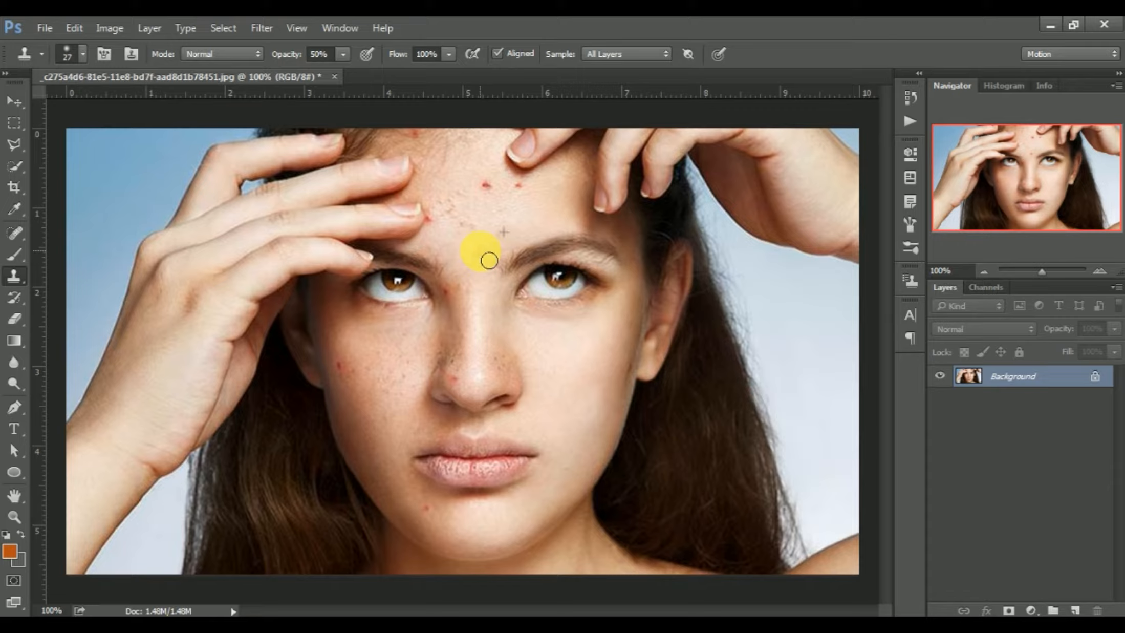
mouse_move(490, 261)
left_mouse_down()
mouse_move(547, 228)
mouse_move(518, 232)
left_mouse_up()
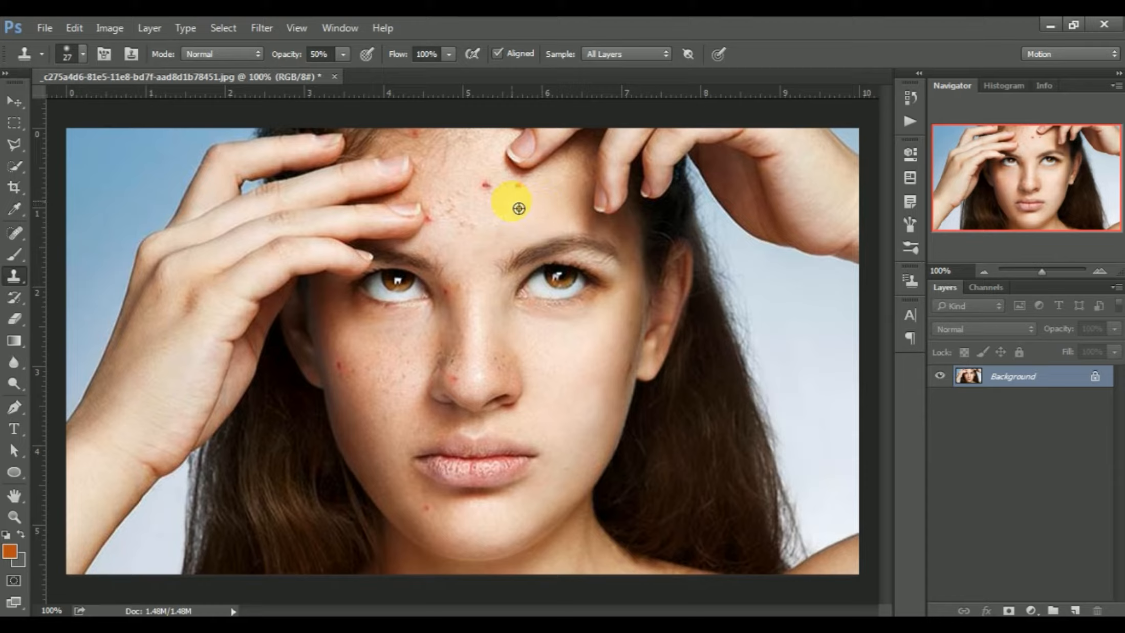
Step: Clone clean skin over the two red spots on the upper forehead beside the single raised fingertip
left_click(521, 186)
left_click(519, 186)
left_click(519, 186)
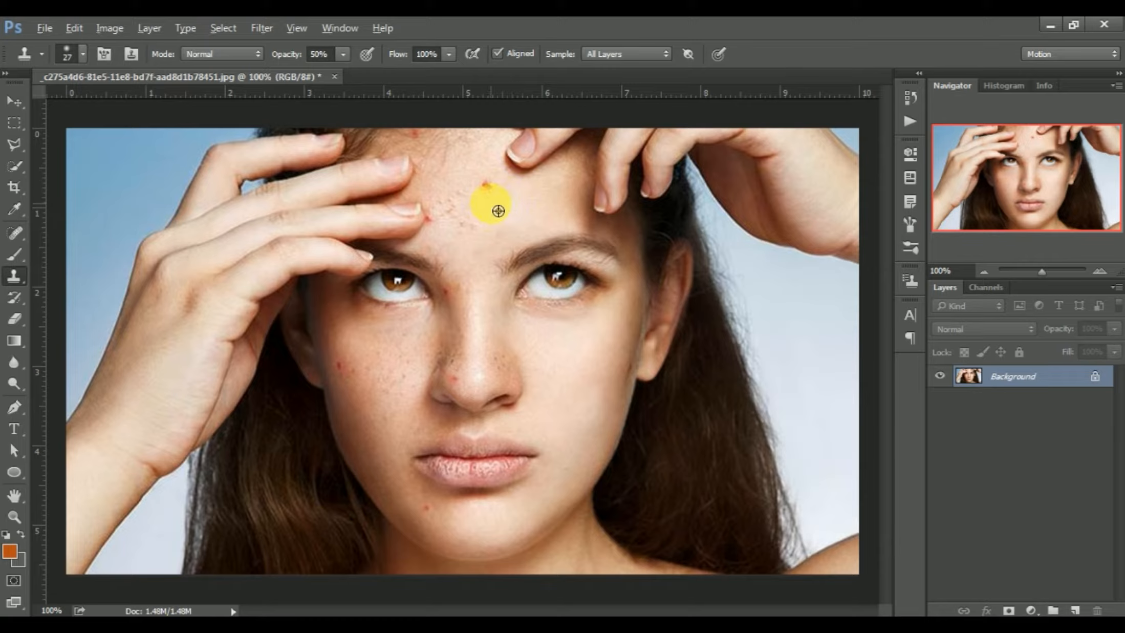
left_click(486, 185)
left_click(495, 194)
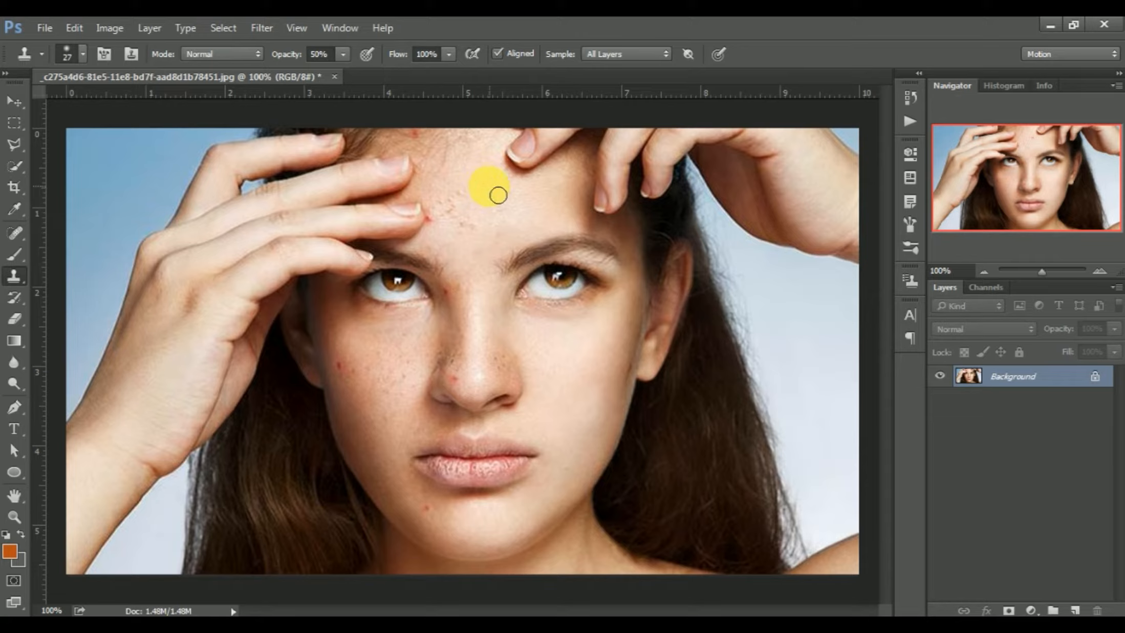
Step: Sample nearby clear skin and clone it over the small blemishes in the middle of the forehead
left_click(502, 227)
left_click(482, 221, "alt")
left_click(481, 235)
left_click(472, 234)
left_click(468, 214, "alt")
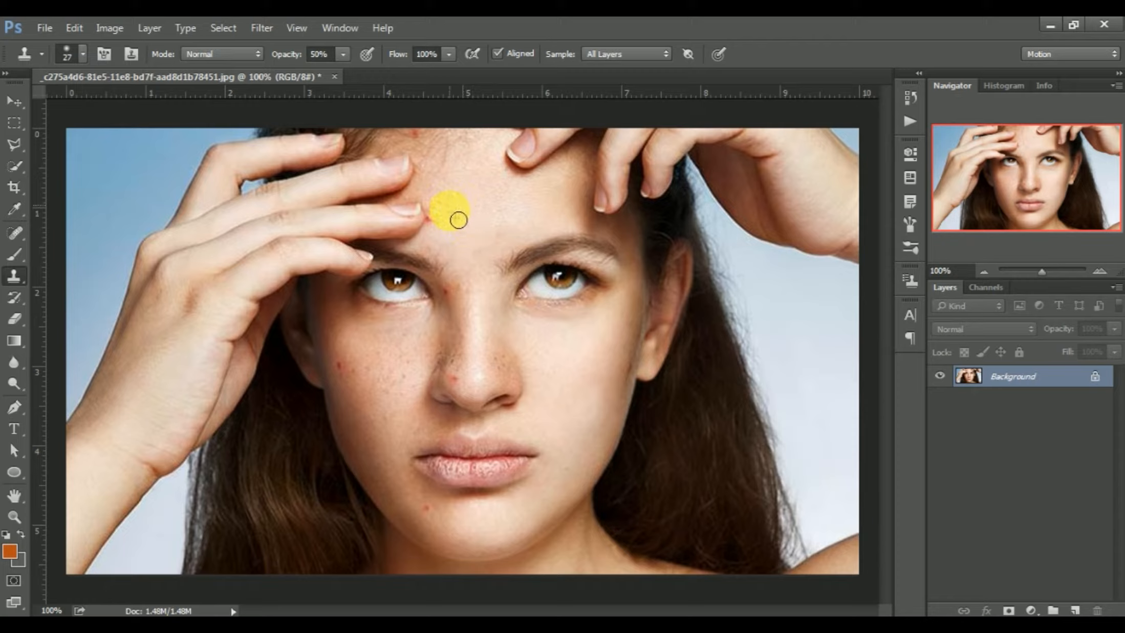
Step: Clone clean skin over the blemishes beside the fingertips and the red spot at the hairline
left_click(457, 190, "alt")
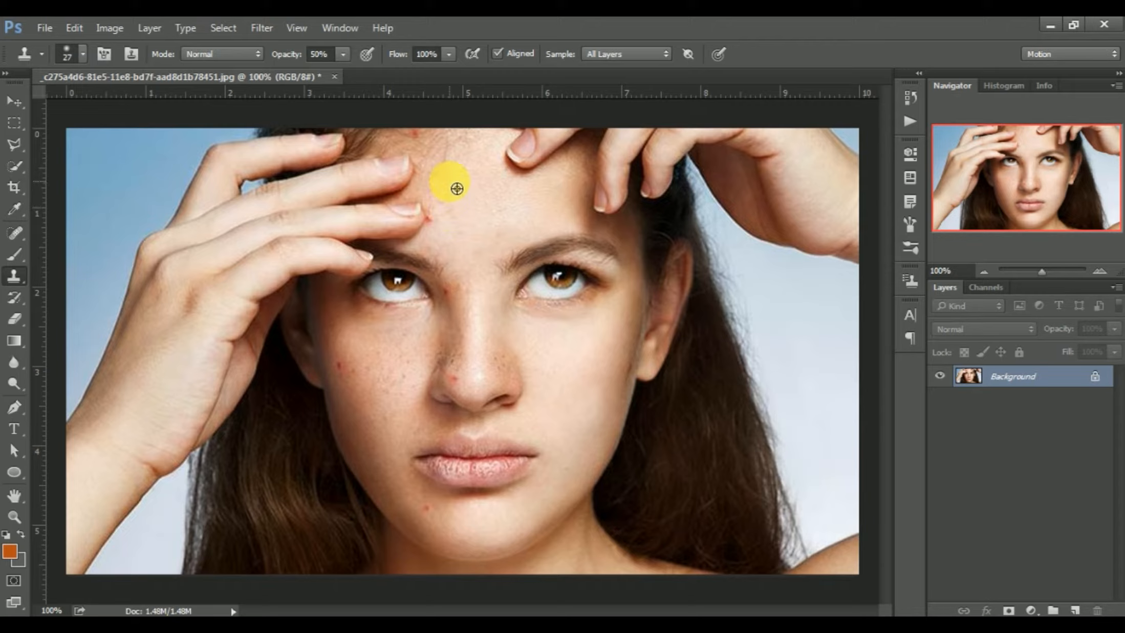
left_click_drag(452, 210, 445, 219)
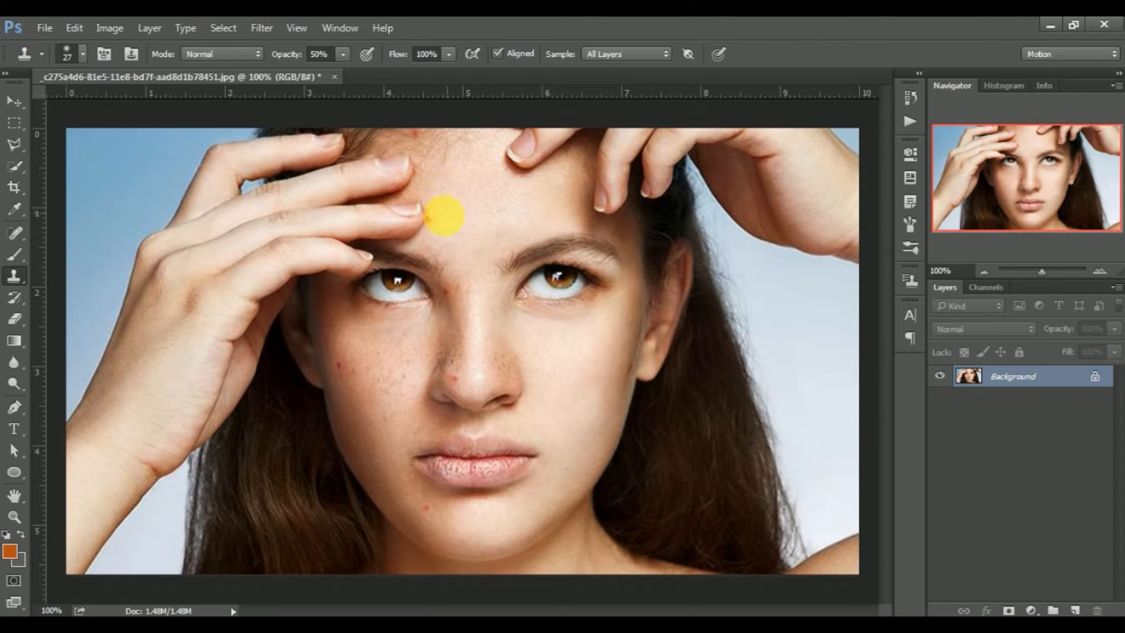
left_click(448, 239, "alt")
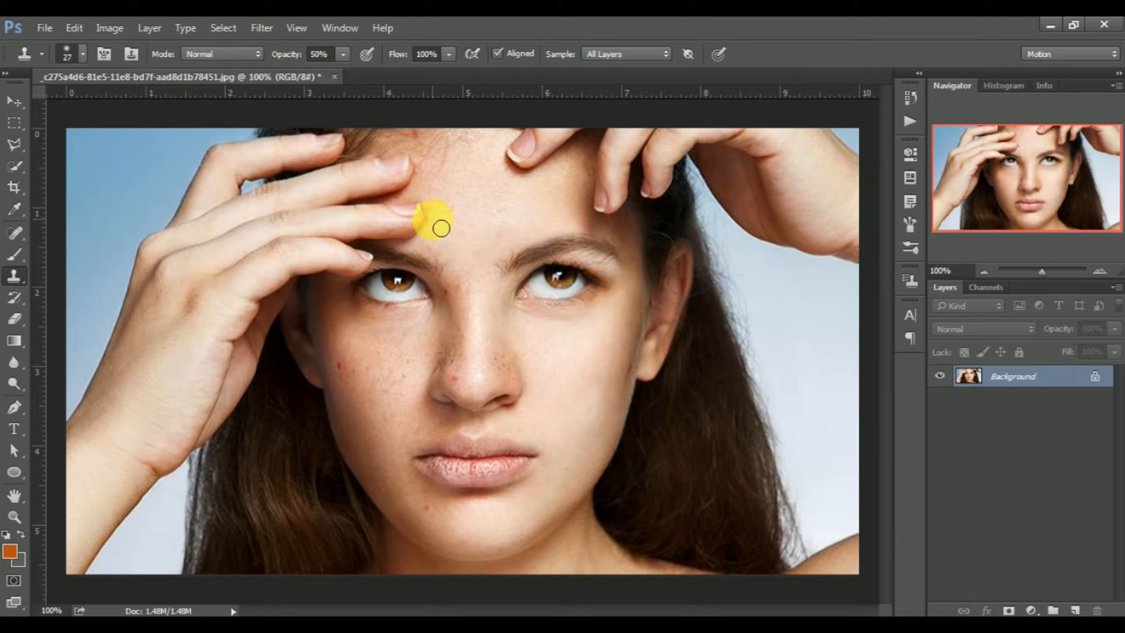
mouse_move(441, 228)
left_mouse_down()
mouse_move(465, 209)
mouse_move(448, 189)
mouse_move(469, 201)
left_mouse_up()
left_click_drag(432, 150, 423, 144)
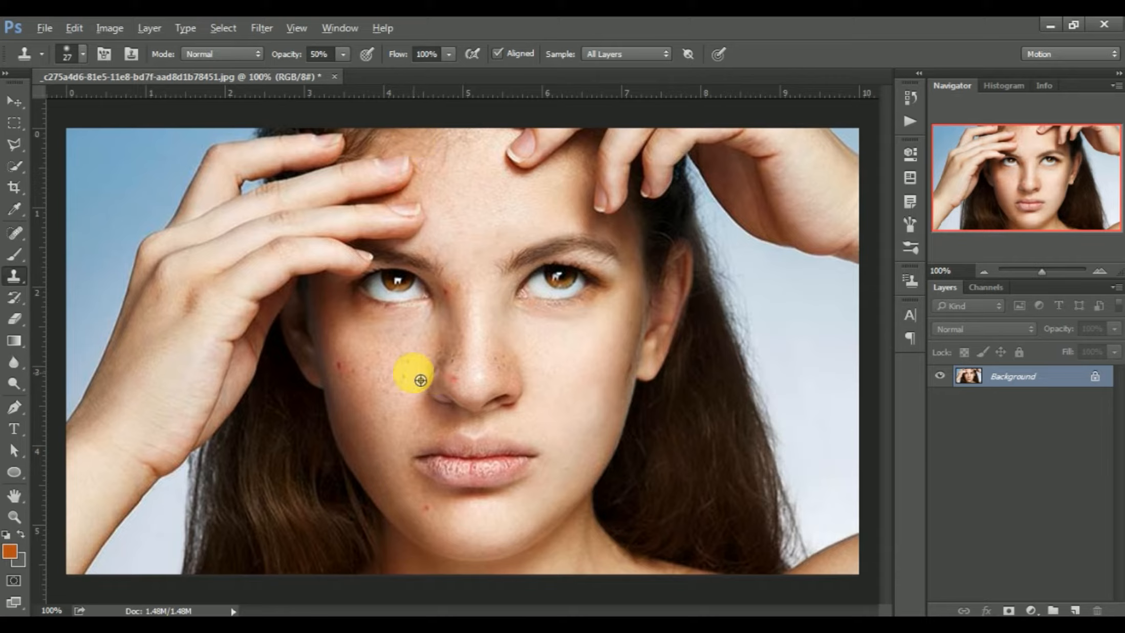
Step: Clone clean skin over the red spot on the outer freckled cheek and the spot below the corner of the mouth
left_click(353, 385, "alt")
left_click(339, 364)
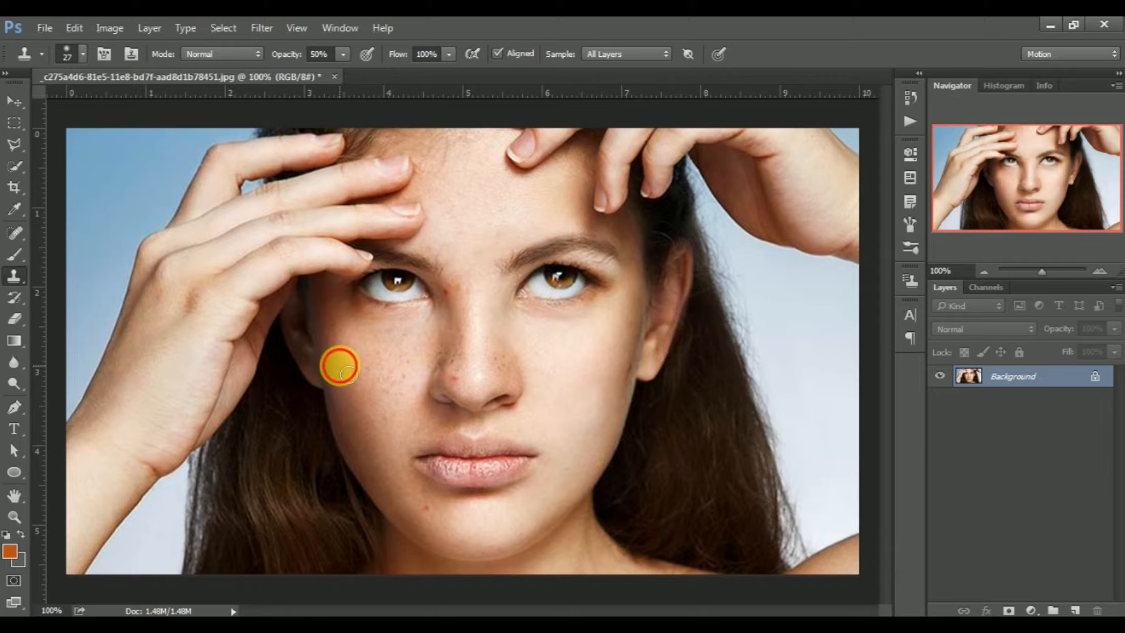
left_click(448, 521)
left_click_drag(449, 521, 438, 515)
left_click(438, 517)
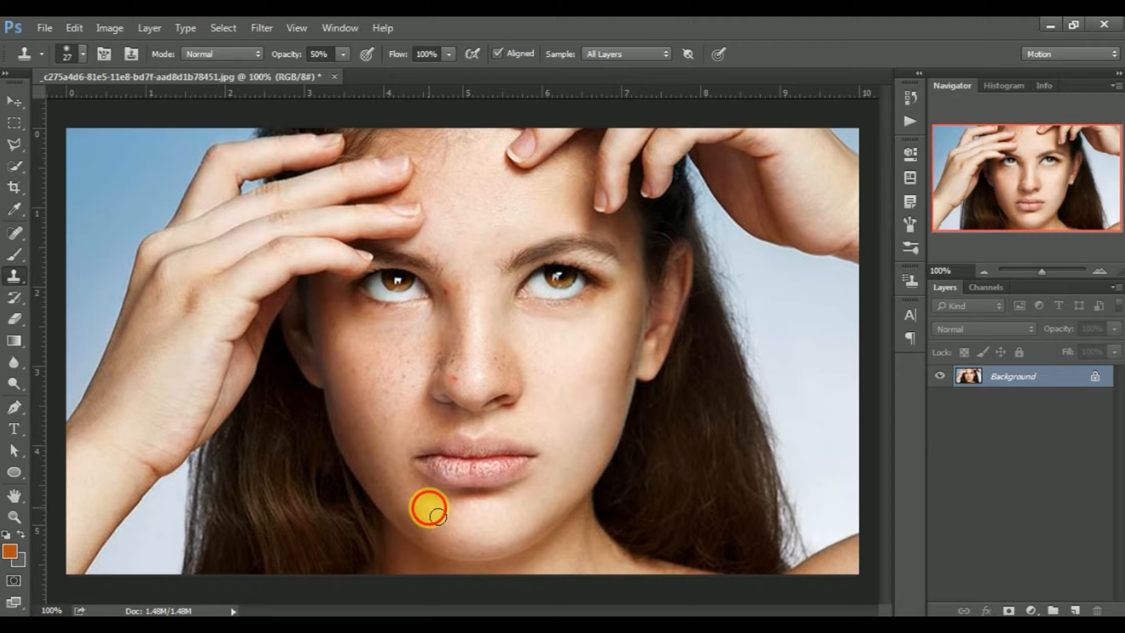
Step: Clone clean skin over the remaining mark on the outer freckled cheek and the red spot beside the nostril
left_click(352, 376, "alt")
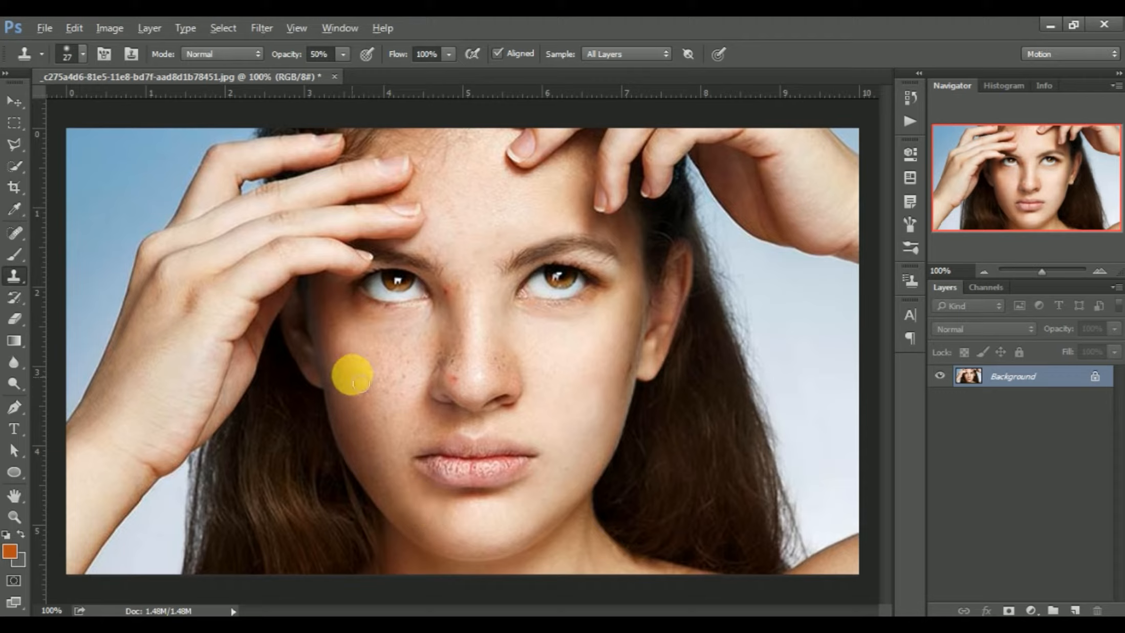
left_click(363, 378)
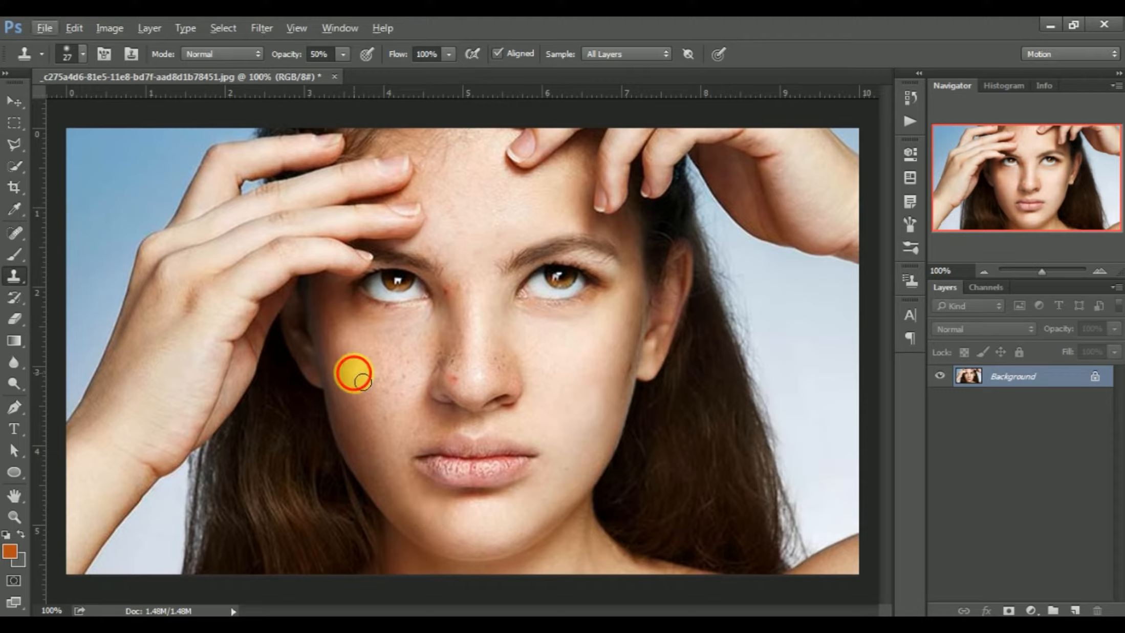
left_click(460, 387, "alt")
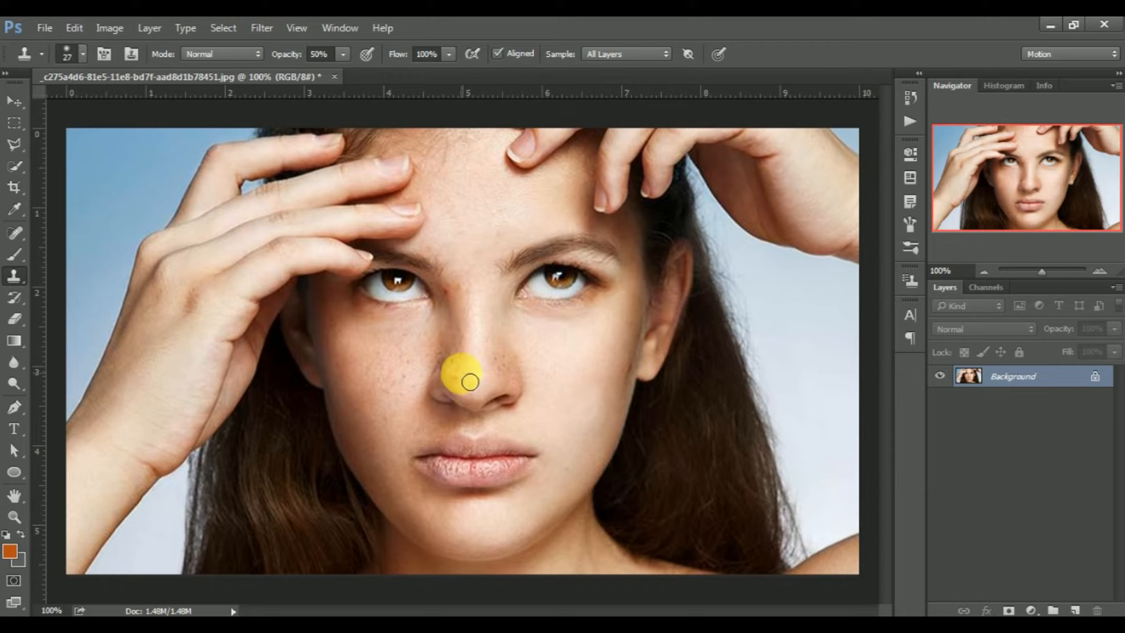
left_click(456, 379)
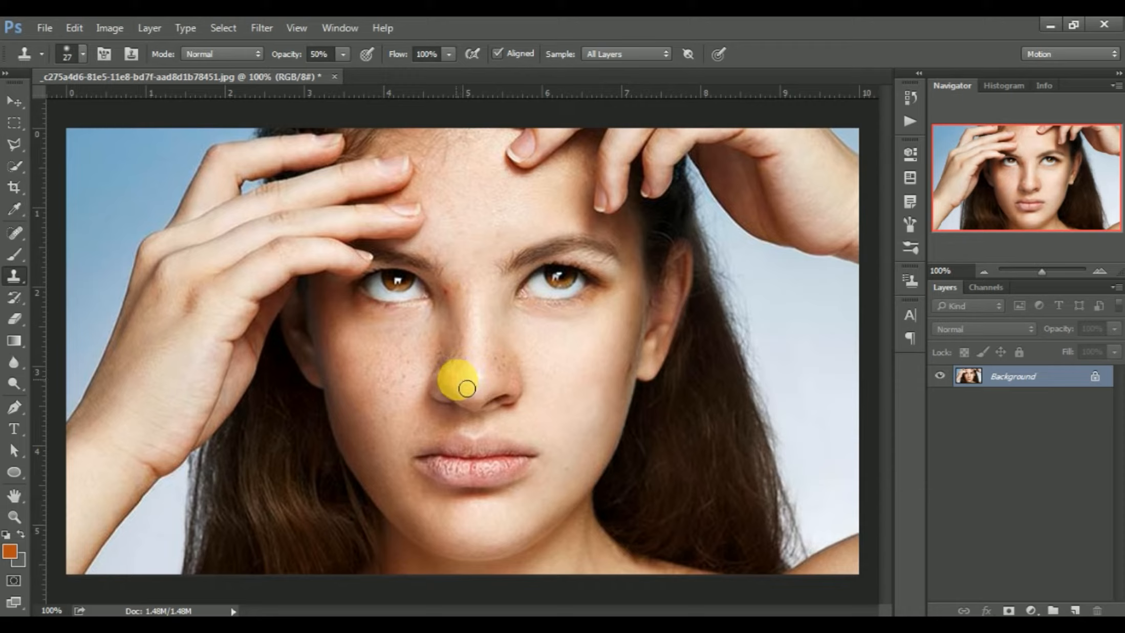
Step: Sample smooth skin beside the nose bridge and clone it over the freckles on the brighter side of the nose
left_click(506, 358, "alt")
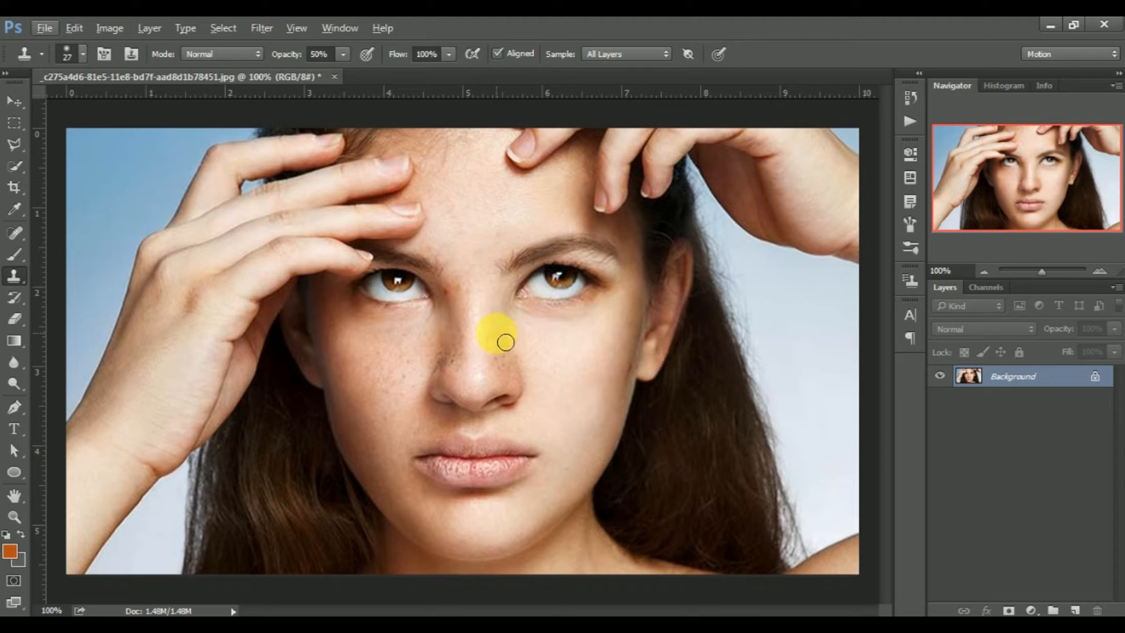
key("alt")
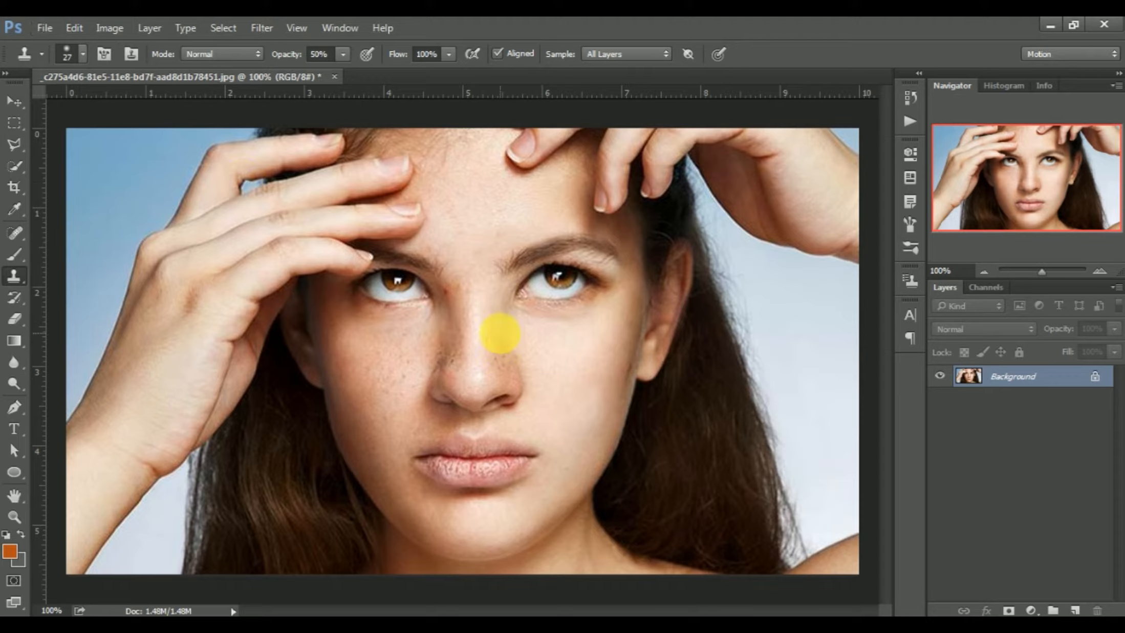
left_click(501, 334, "alt")
left_click(499, 360)
left_click(499, 360)
left_click(504, 364)
left_click(505, 367)
left_click(505, 370)
key("alt")
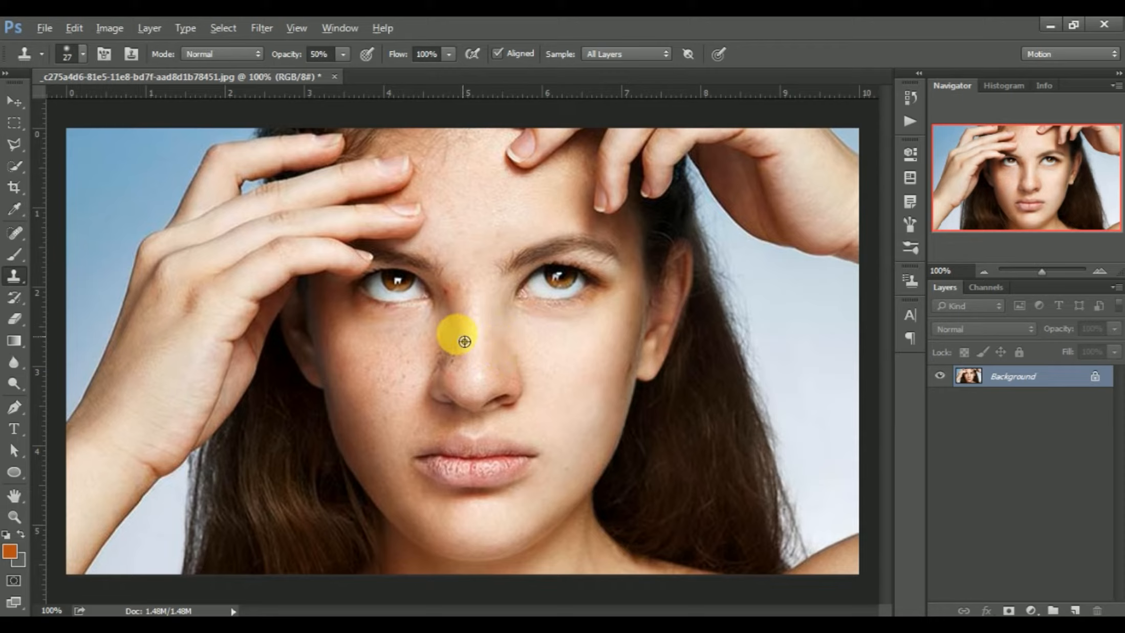
Step: Clone clean skin over the freckles on the shaded side of the nose and the red spot beside the inner eye corner
left_click(458, 340, "alt")
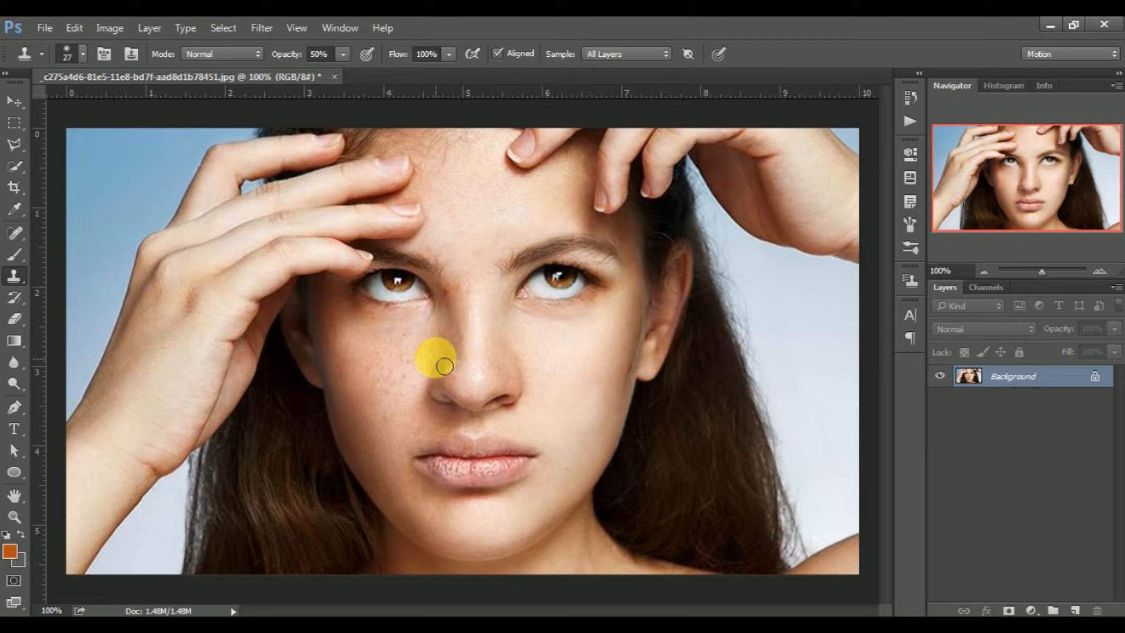
left_click(450, 334, "alt")
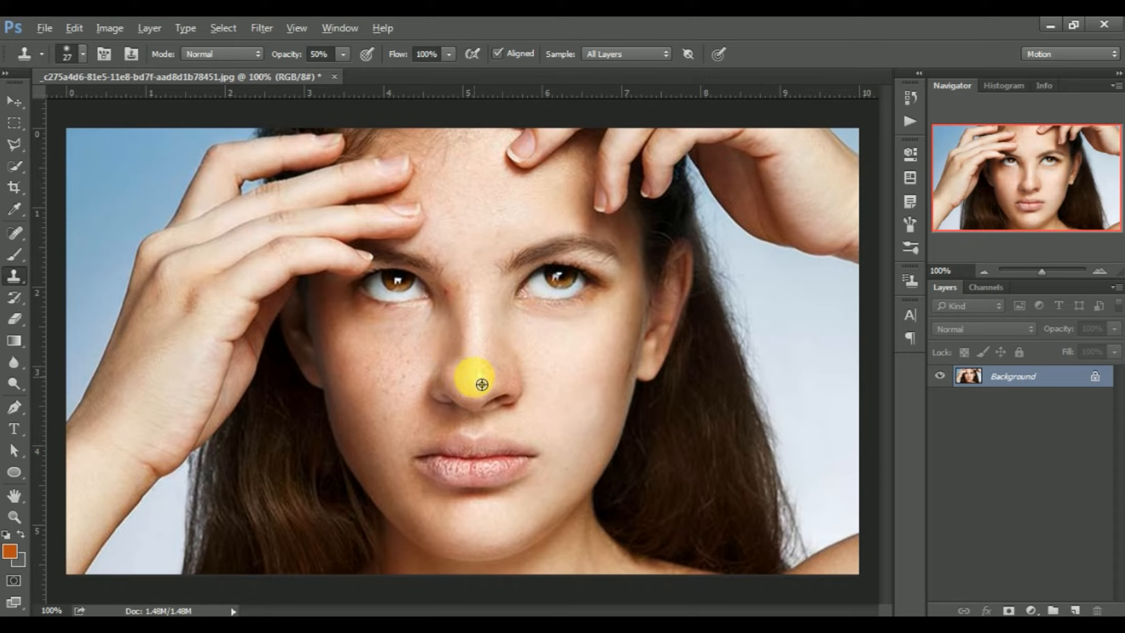
left_click(460, 309, "alt")
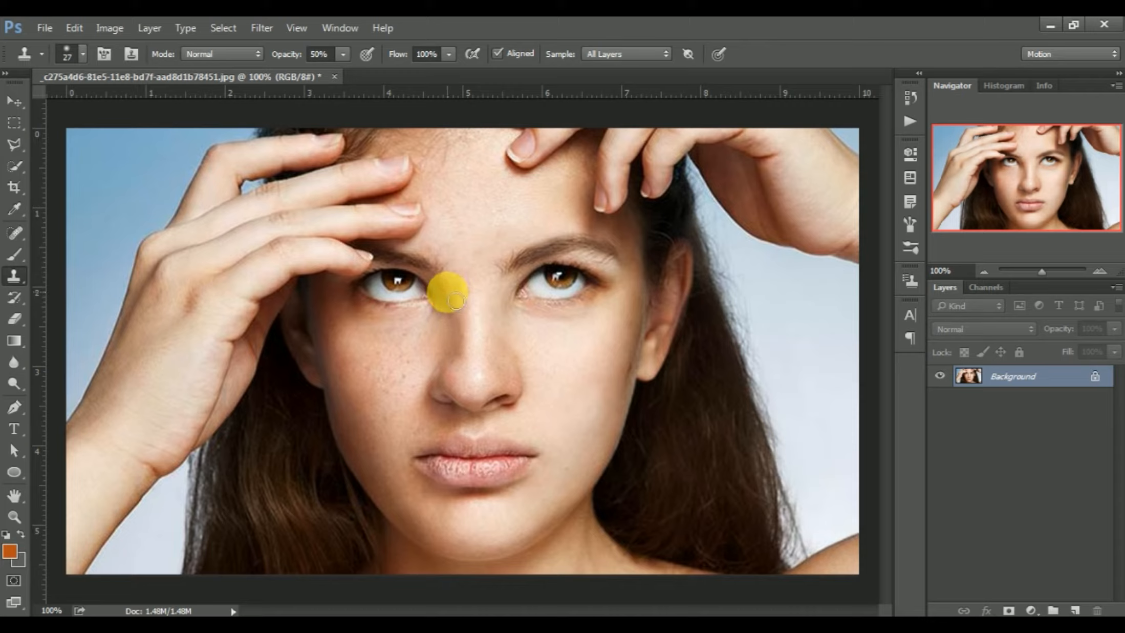
left_click_drag(456, 301, 464, 310)
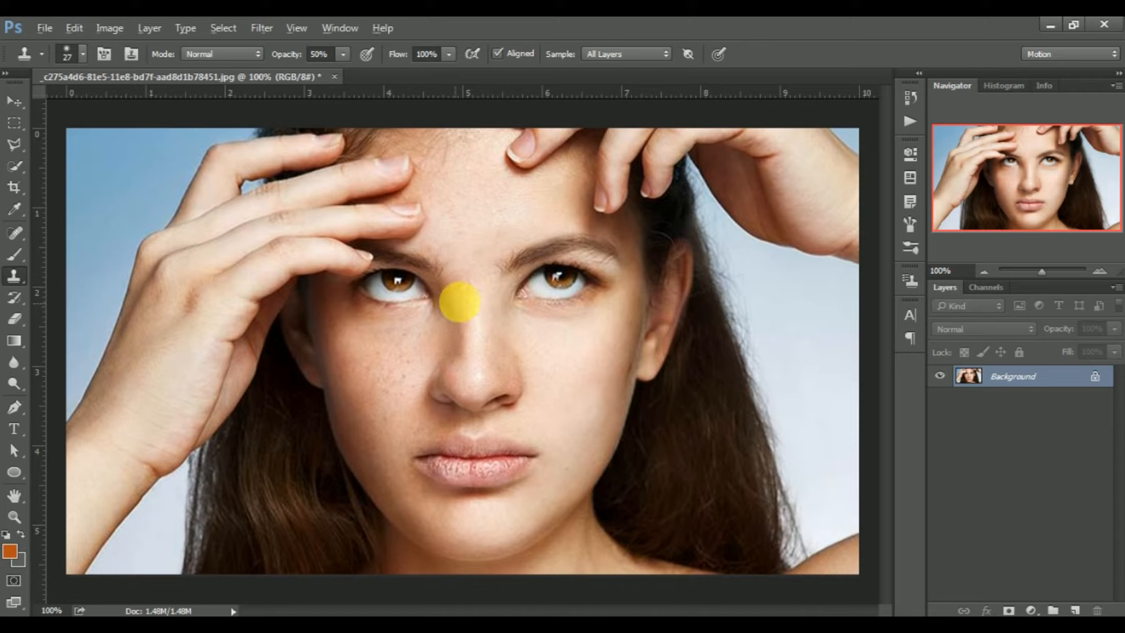
left_click(467, 277, "alt")
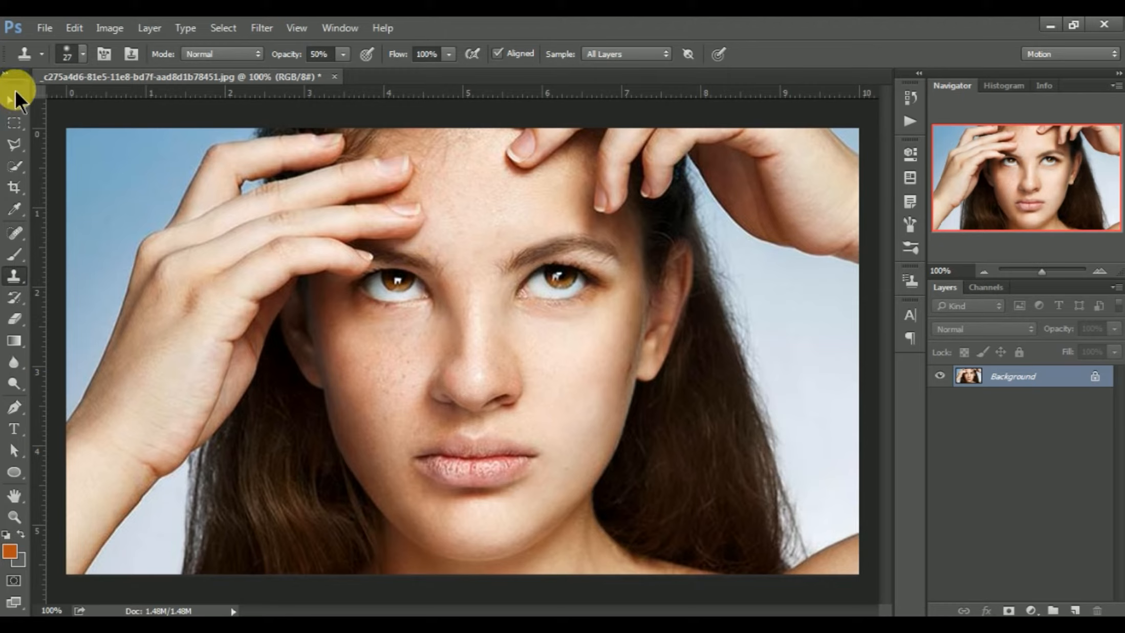
Step: Switch to the Move tool and duplicate the retouched image as a separate document under the suggested copy name
left_click(15, 101)
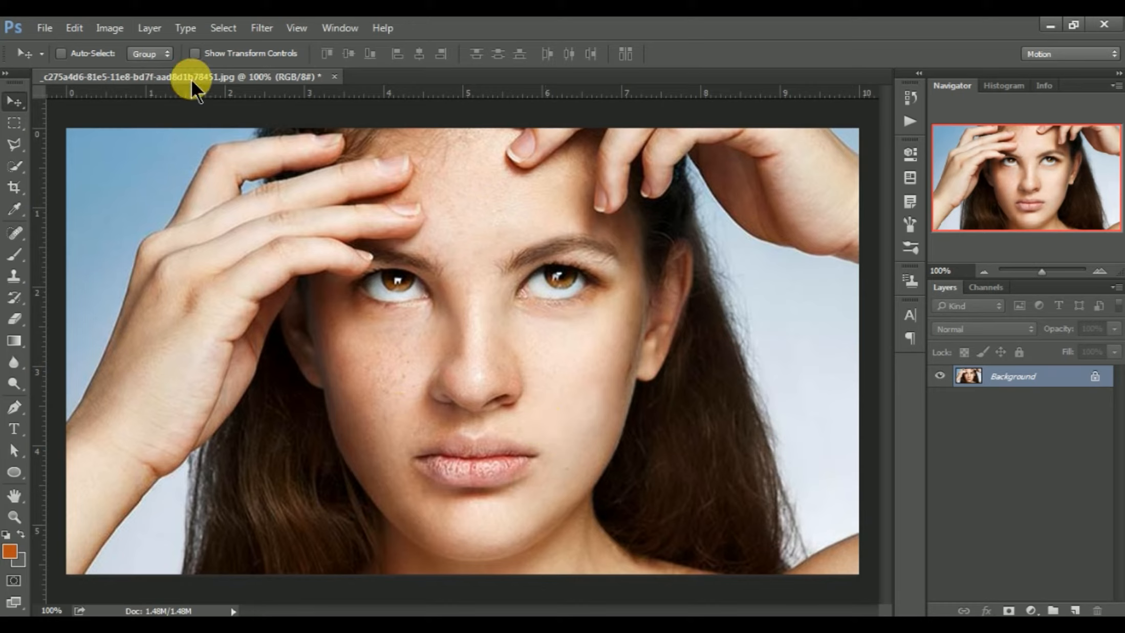
left_click(73, 28)
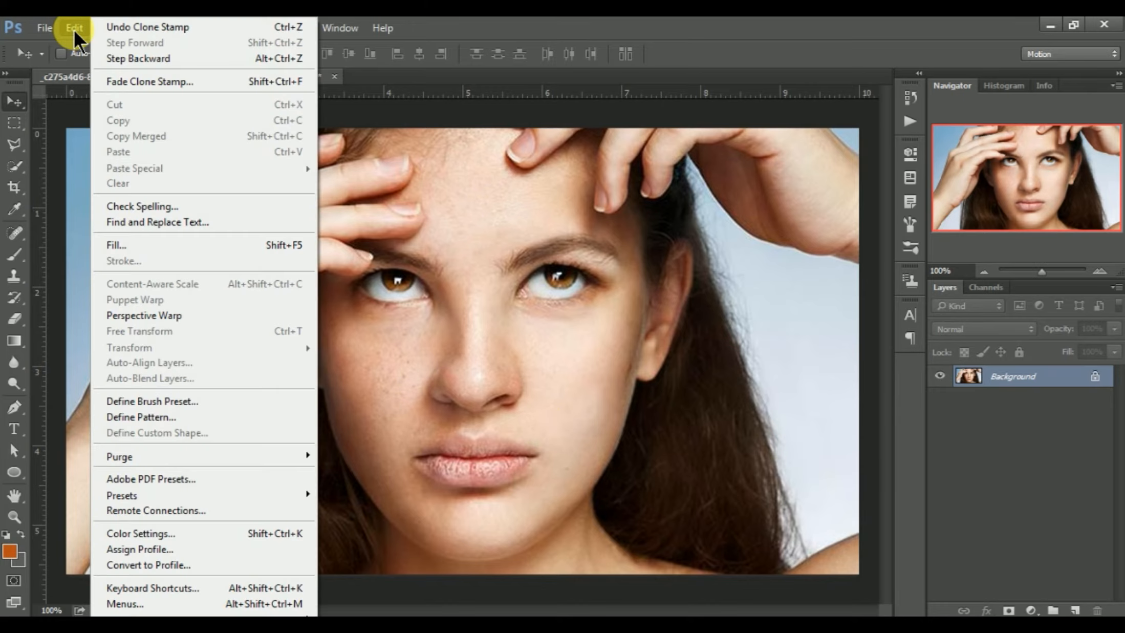
left_click(454, 25)
left_click(101, 29)
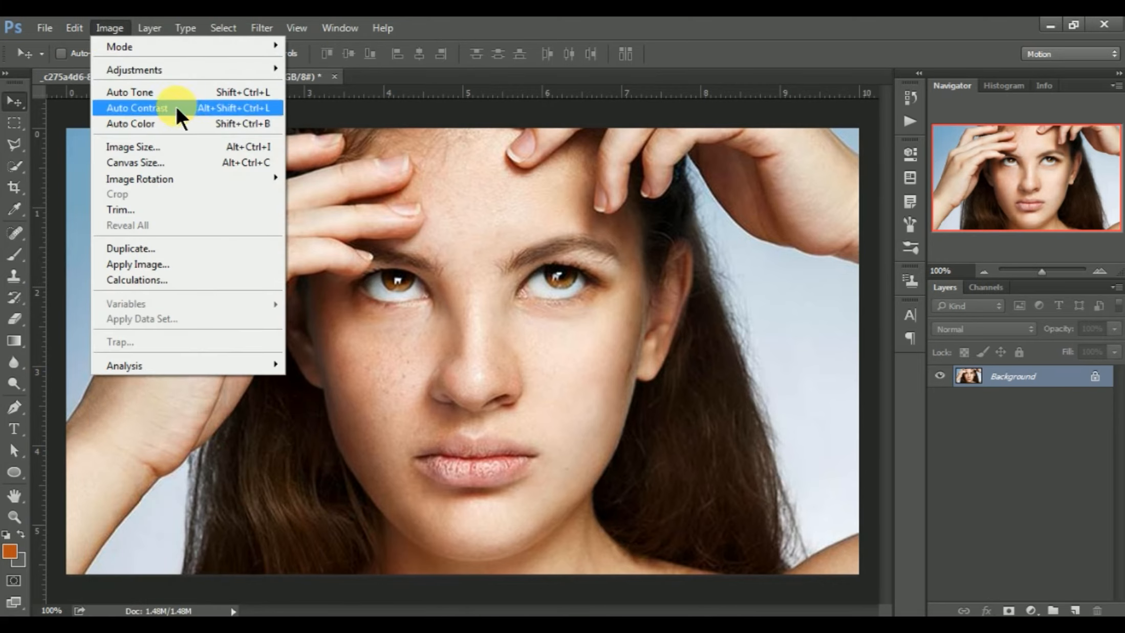
left_click(163, 248)
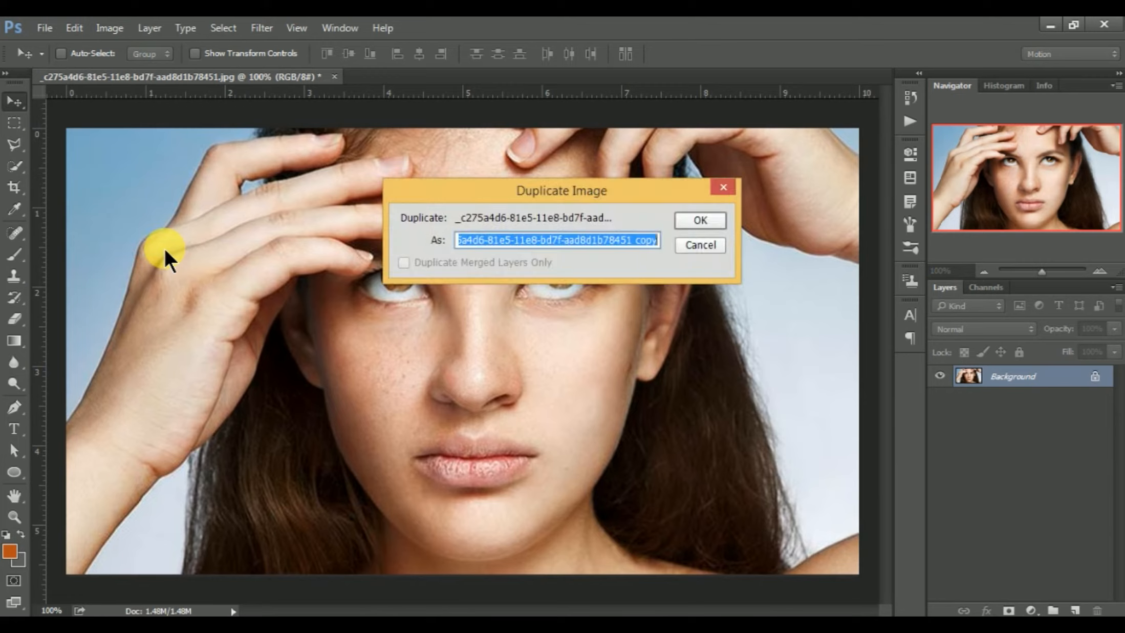
left_click_drag(688, 185, 688, 210)
left_click(700, 246)
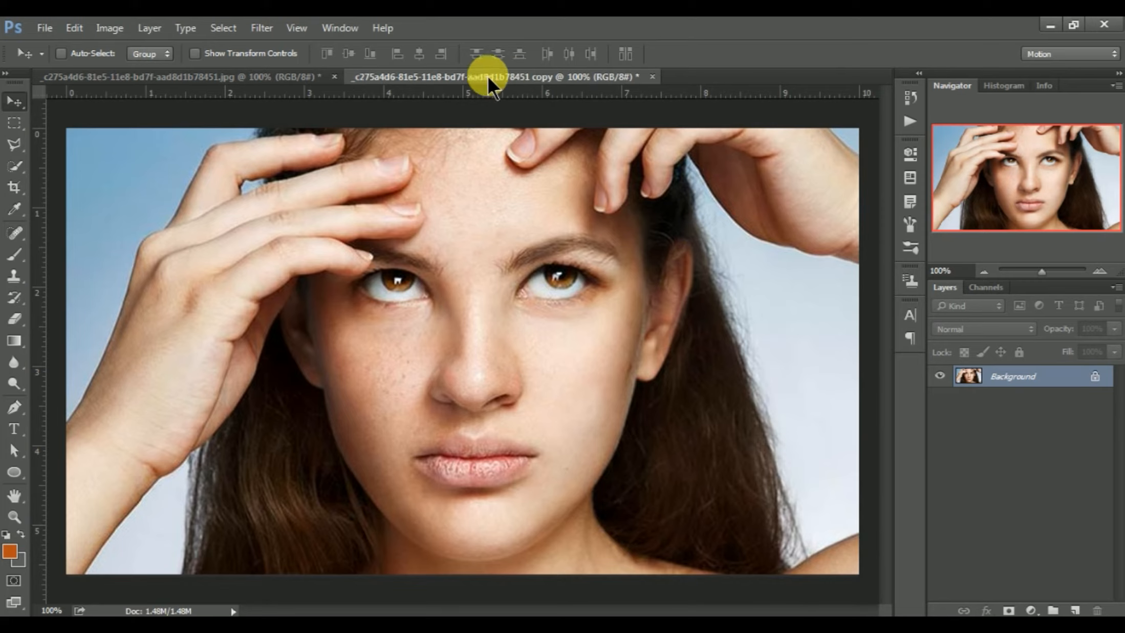
Step: Close the source JPG document without saving its changes, keeping the duplicated copy open
left_click(331, 78)
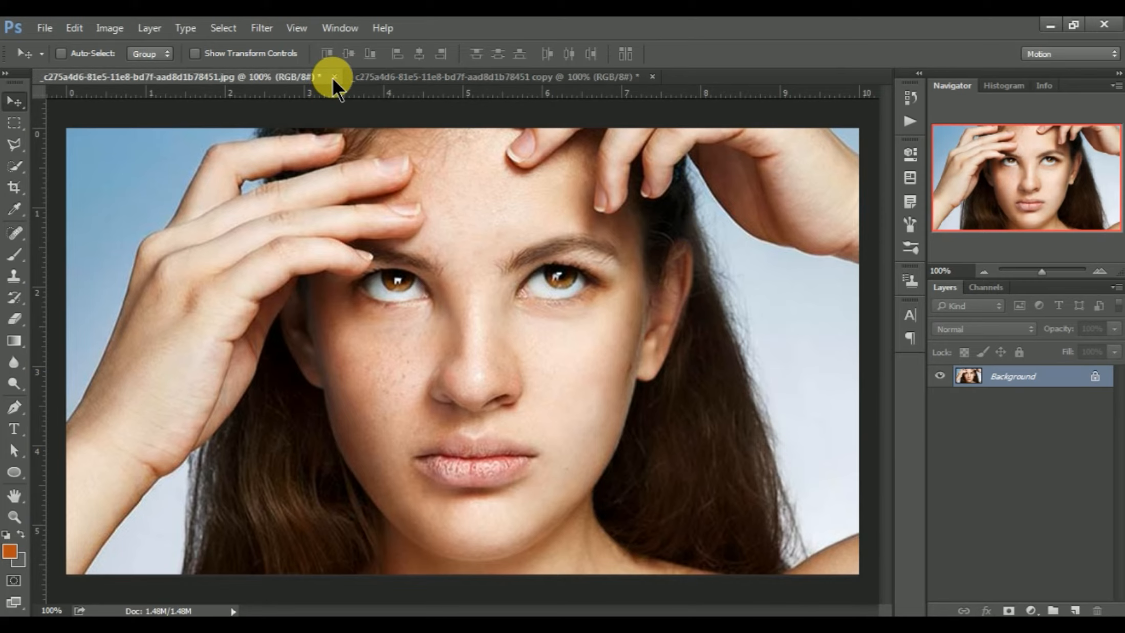
left_click(334, 77)
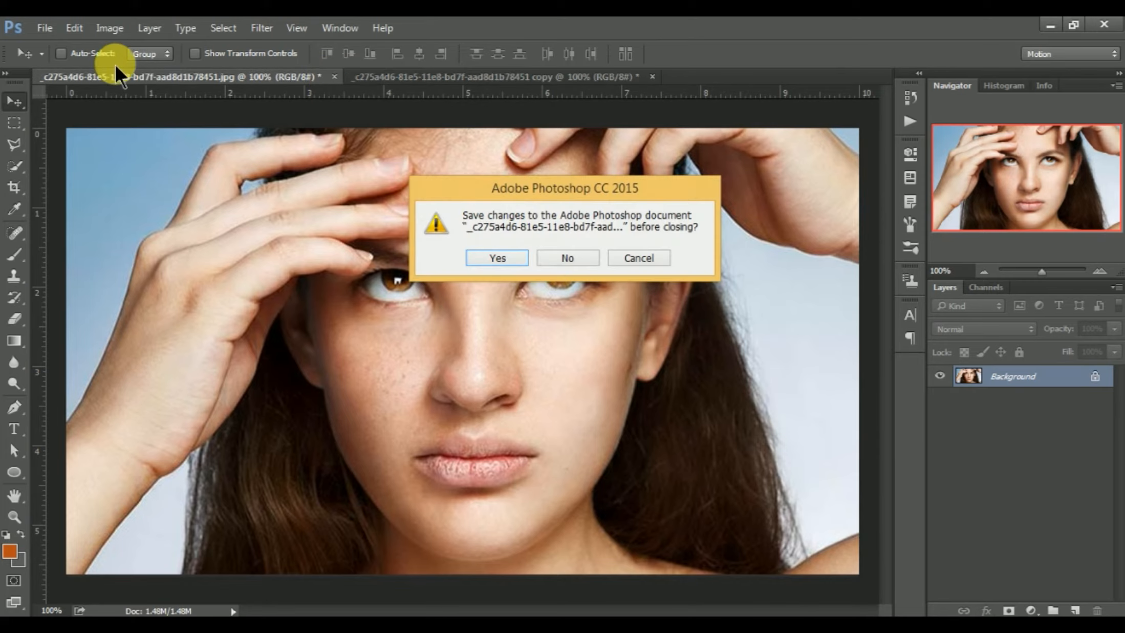
left_click(574, 254)
Step: Open the original unretouched portrait JPG from the Photos folder
left_click(48, 29)
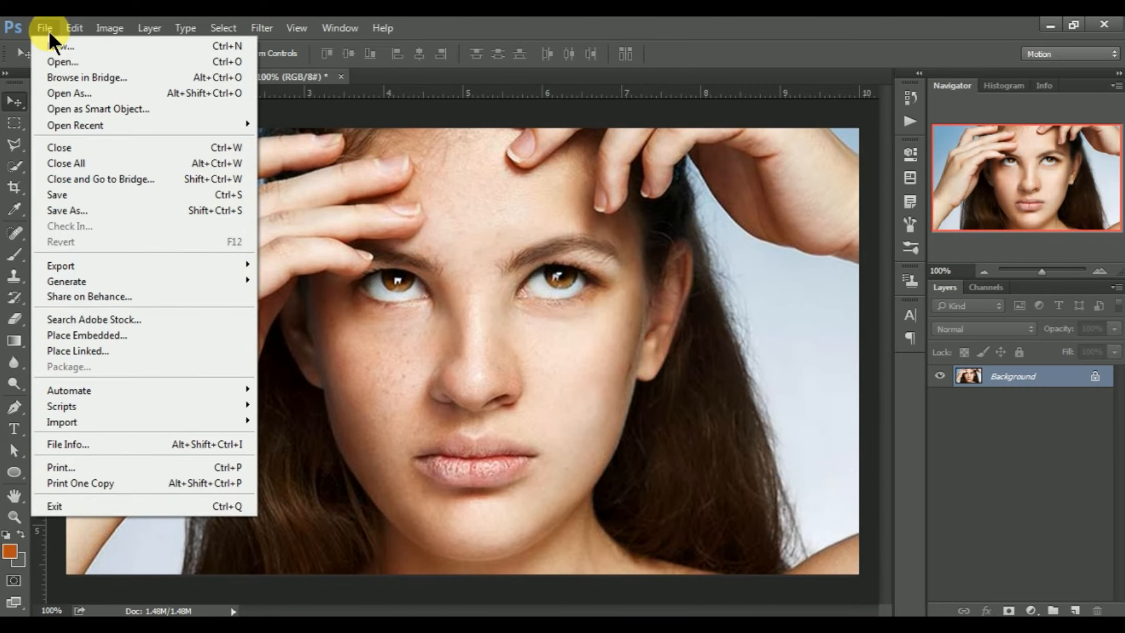
left_click(83, 60)
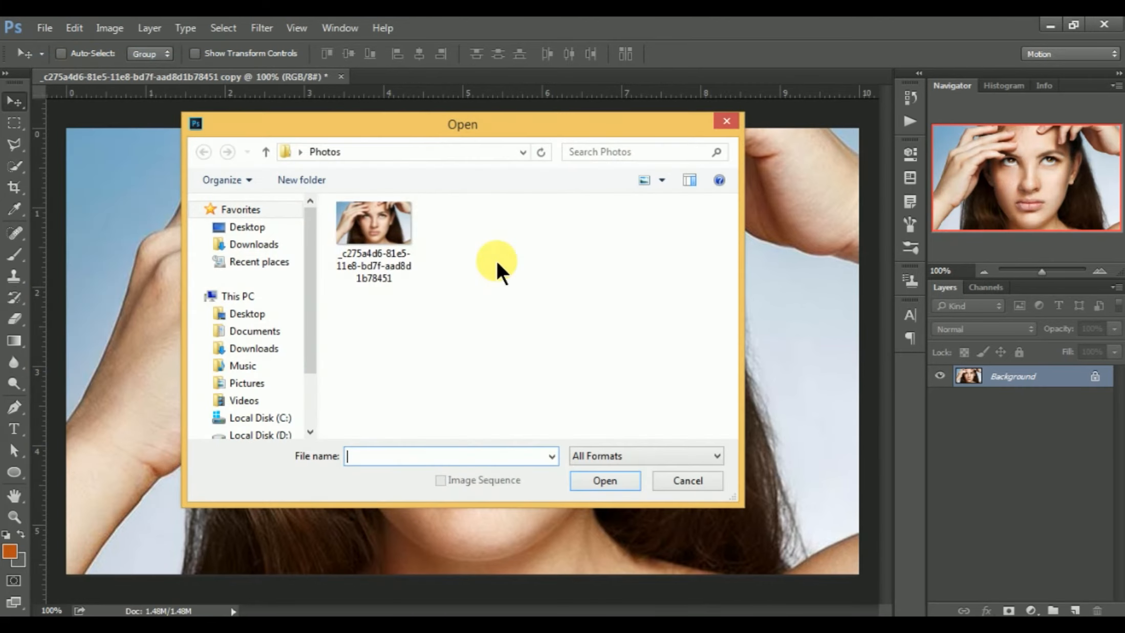
left_click(367, 227)
left_click(599, 478)
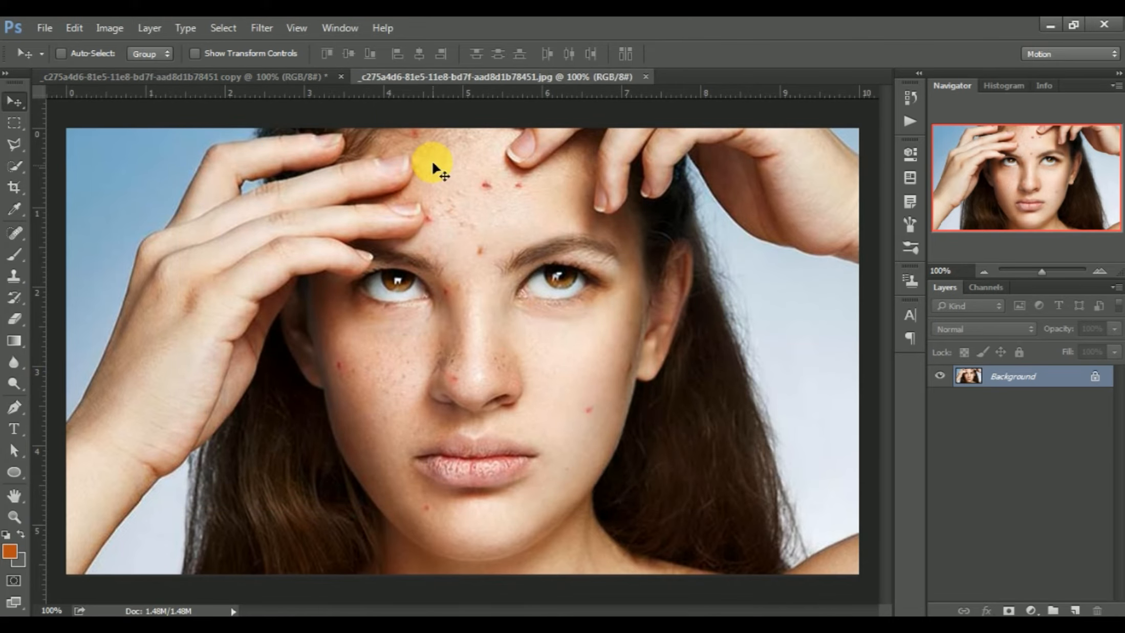
left_click_drag(391, 77, 520, 101)
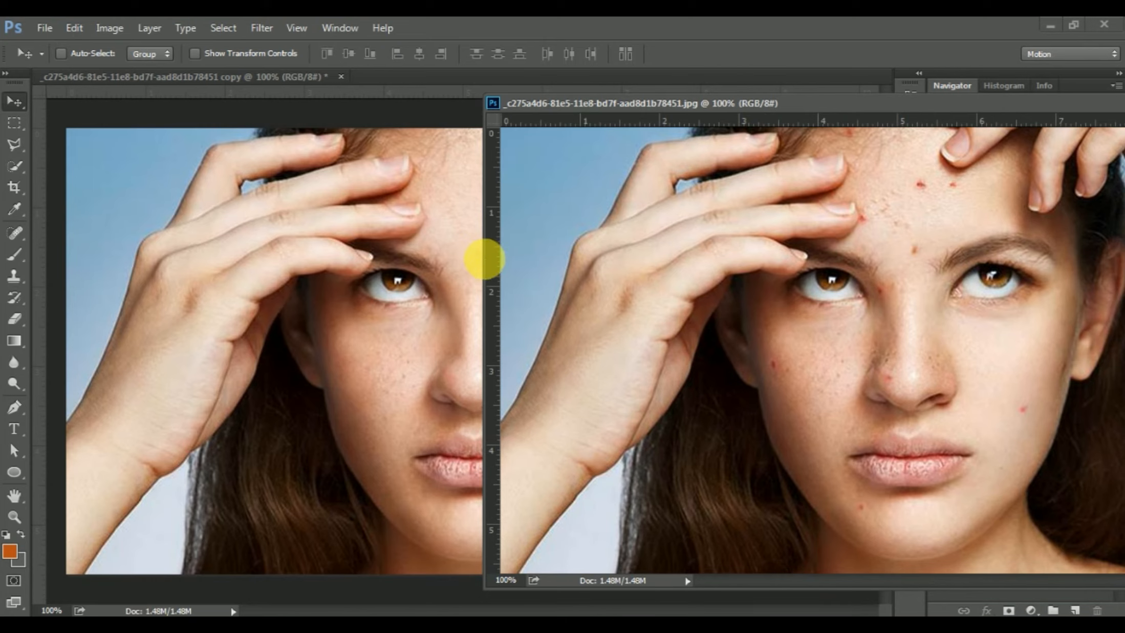
left_click_drag(484, 259, 812, 267)
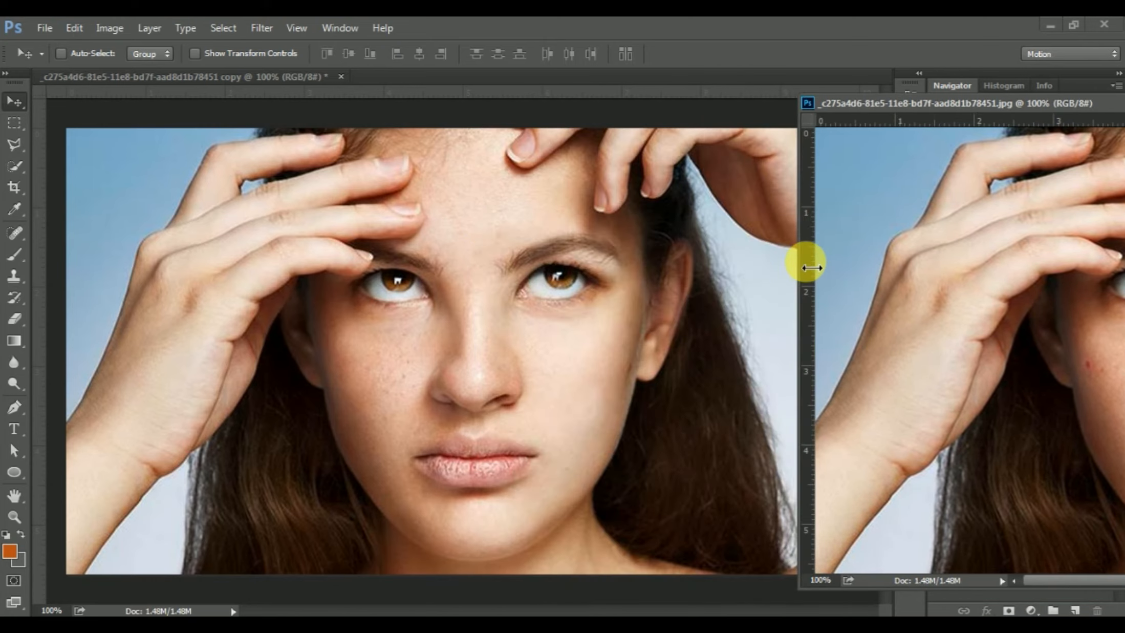
left_click_drag(965, 103, 696, 82)
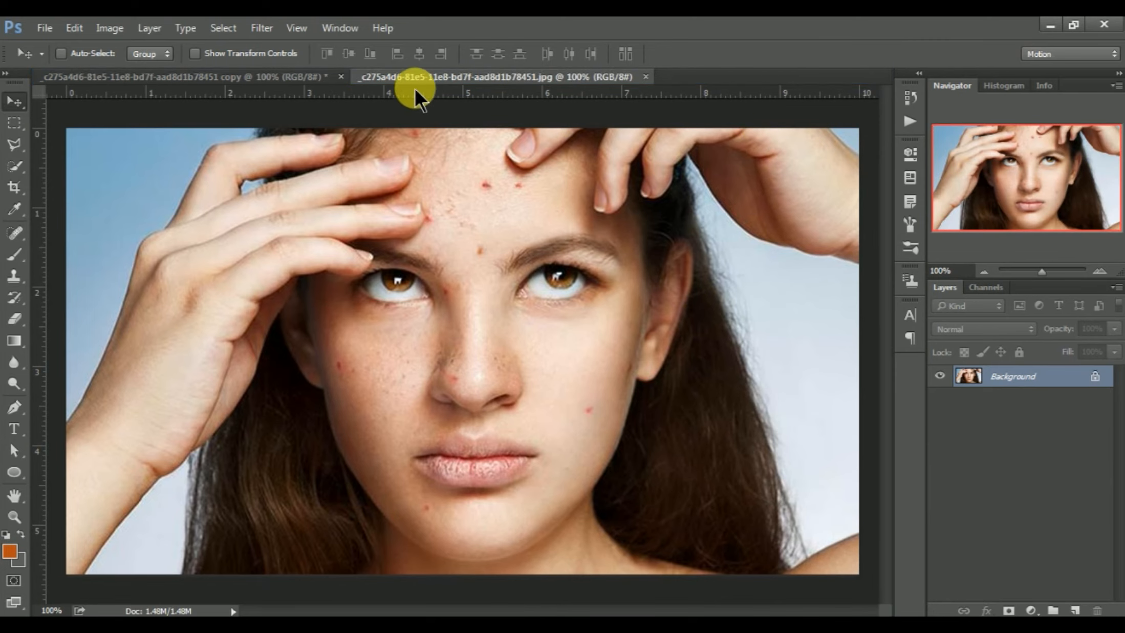
Step: Float the original portrait in its own window, pan it to centre the face, and place it beside the retouched face for comparison
left_click_drag(418, 78, 502, 176)
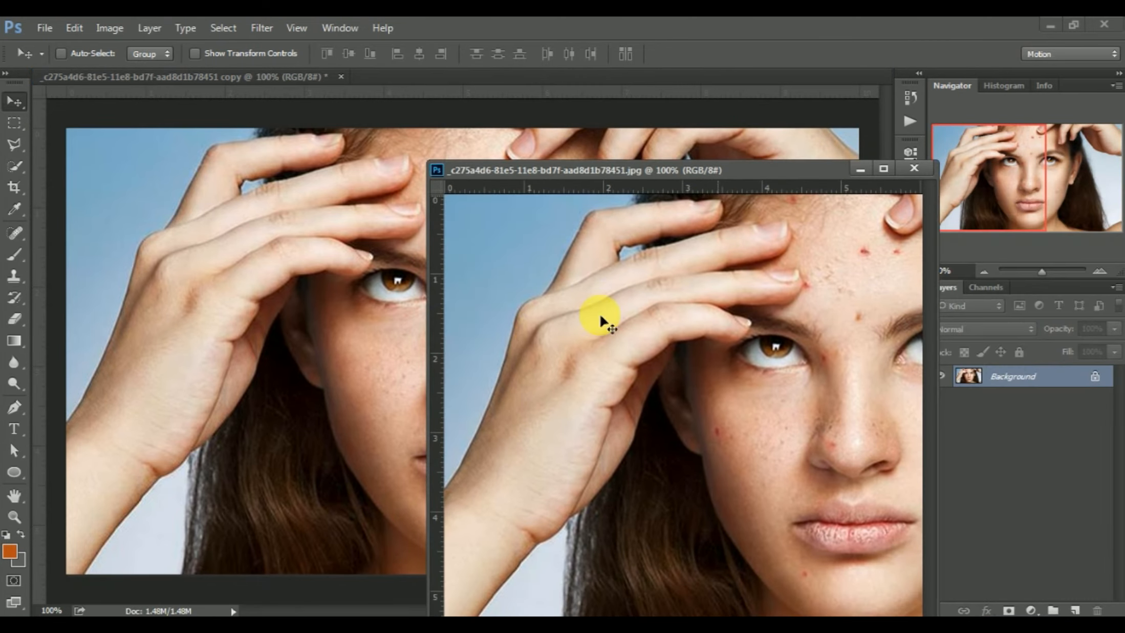
left_click(15, 494)
left_click_drag(731, 432, 573, 421)
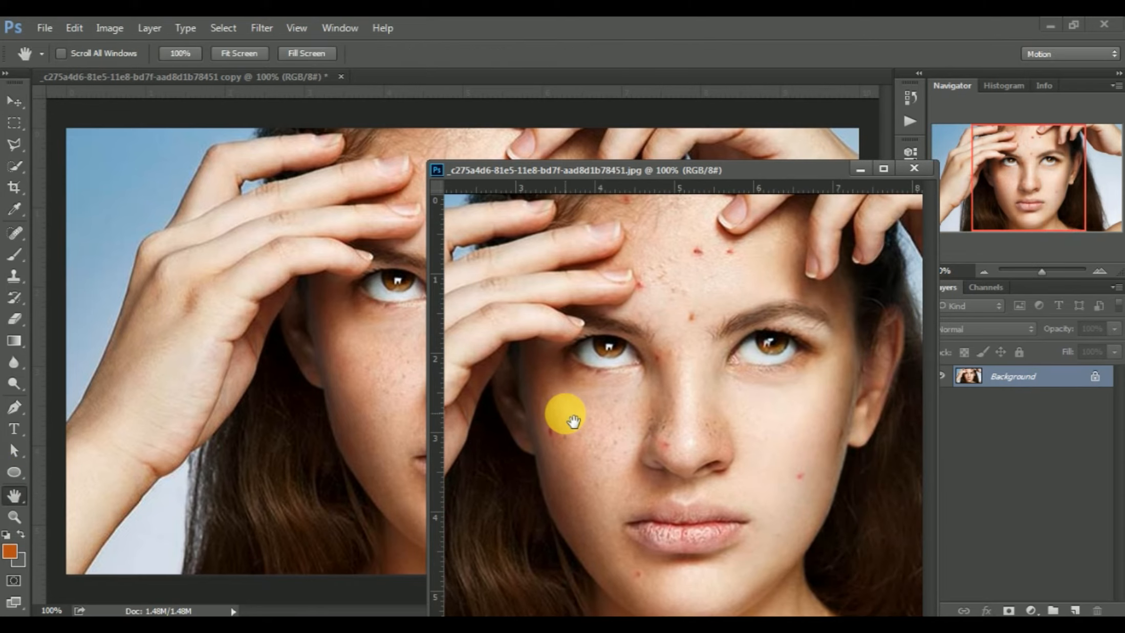
left_click_drag(570, 179, 758, 116)
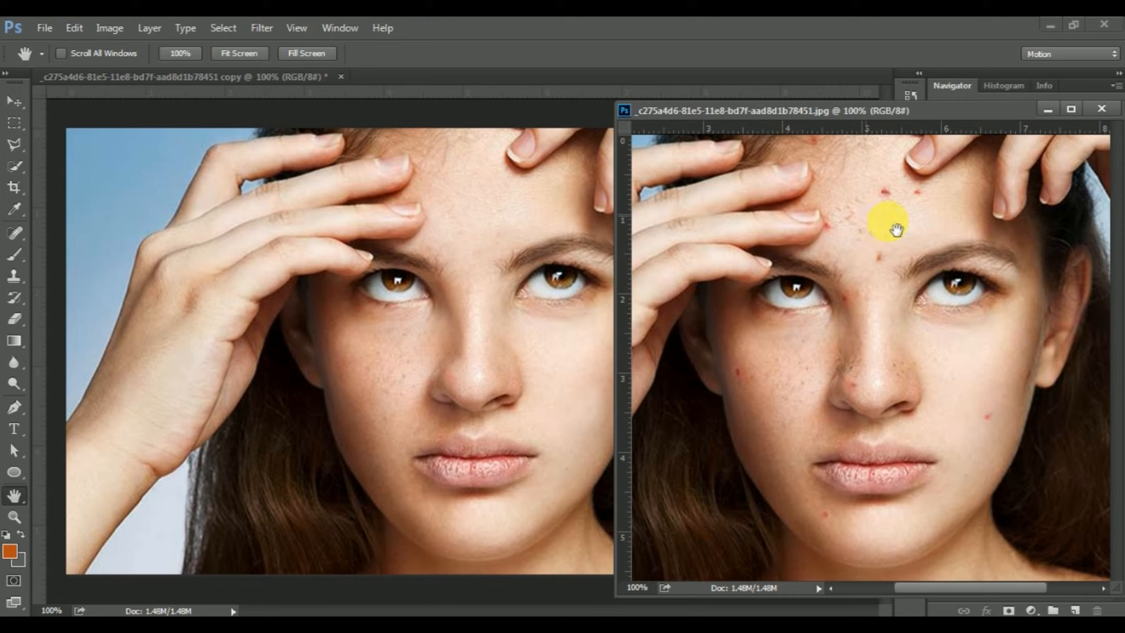
Step: Switch back to the Move tool and close the floating window of the original portrait
left_click(14, 101)
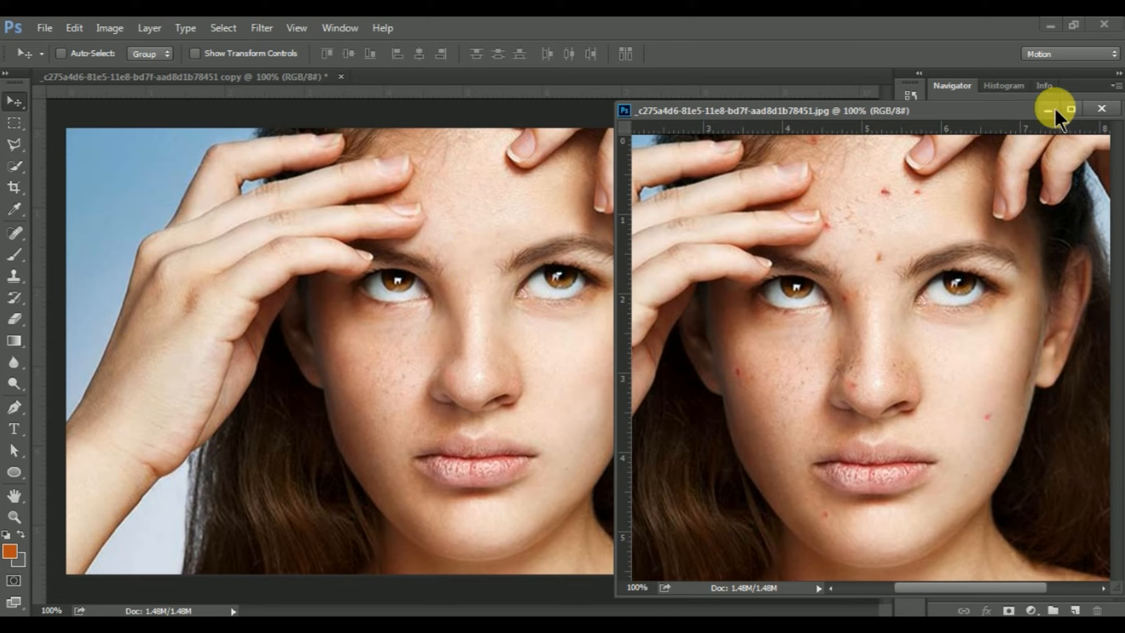
left_click_drag(989, 117, 789, 113)
left_click(904, 102)
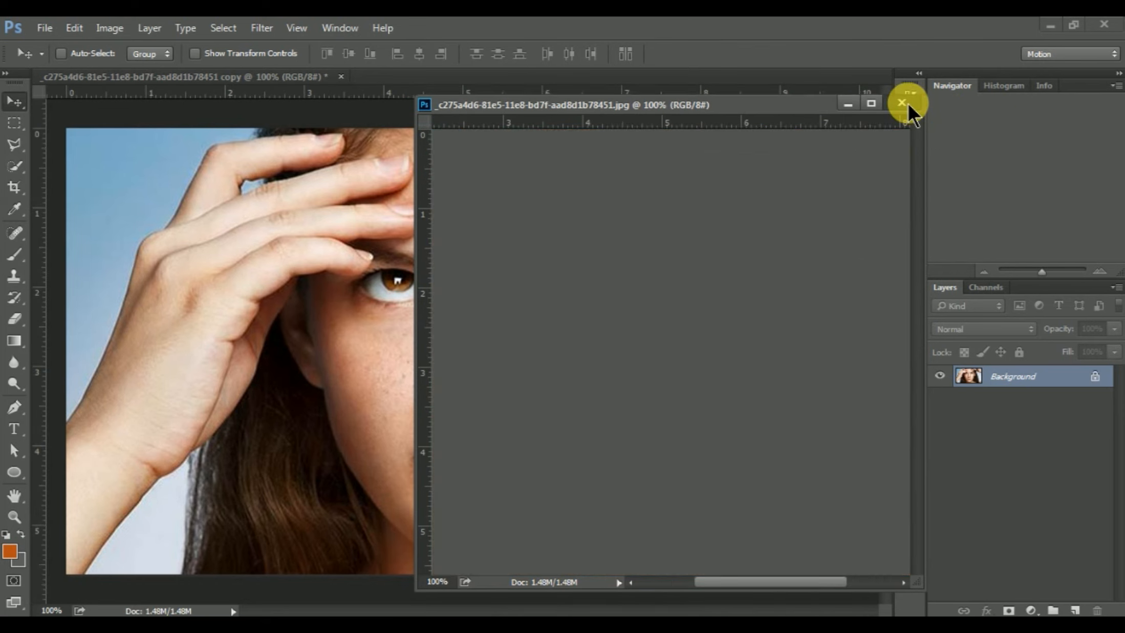